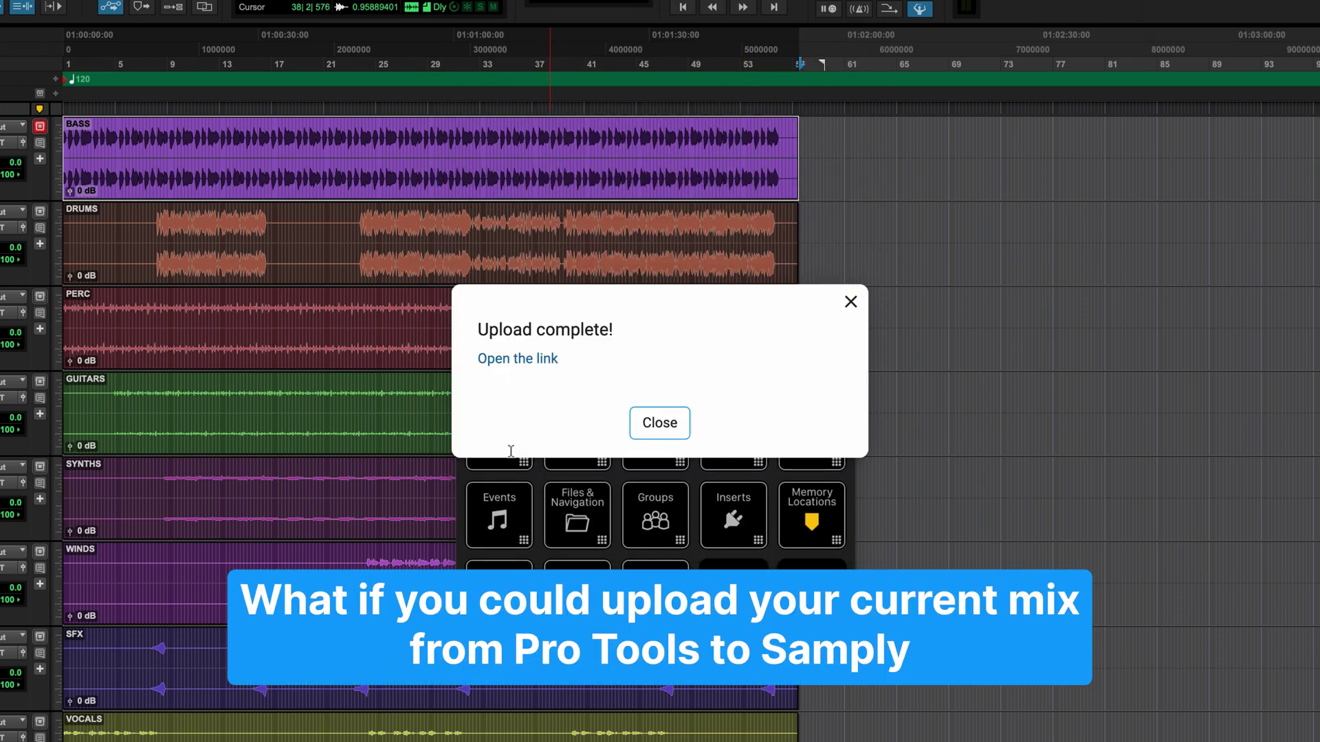
Import the Samply comments from the newest mix upload as Pro Tools markers using Marker Importer.
click(558, 359)
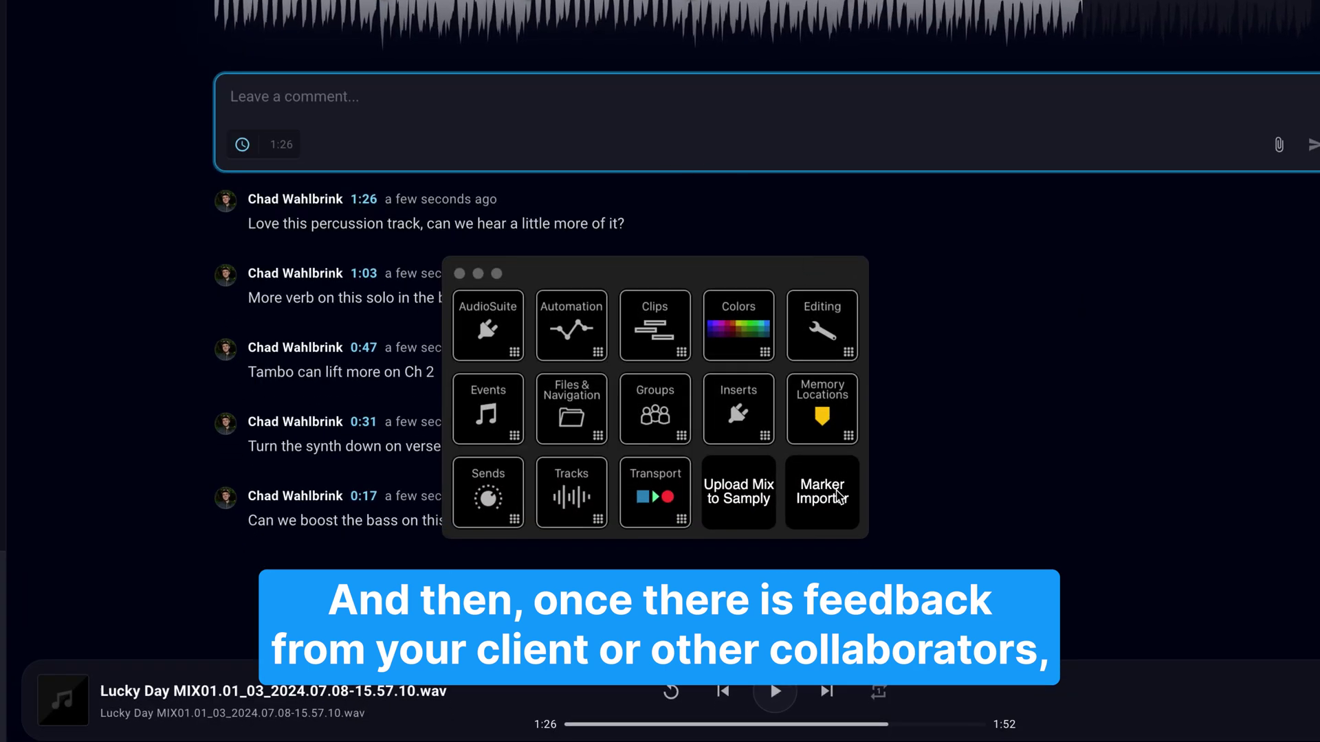
click(837, 517)
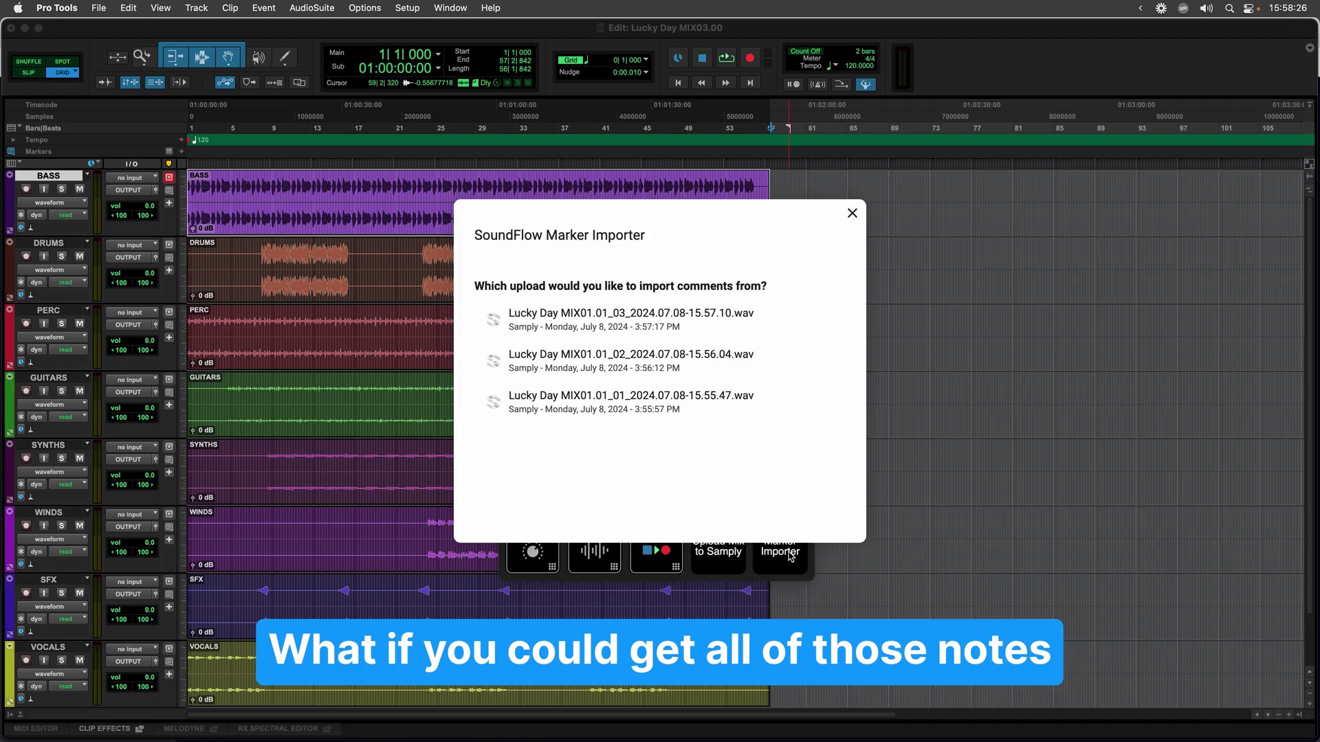
click(704, 334)
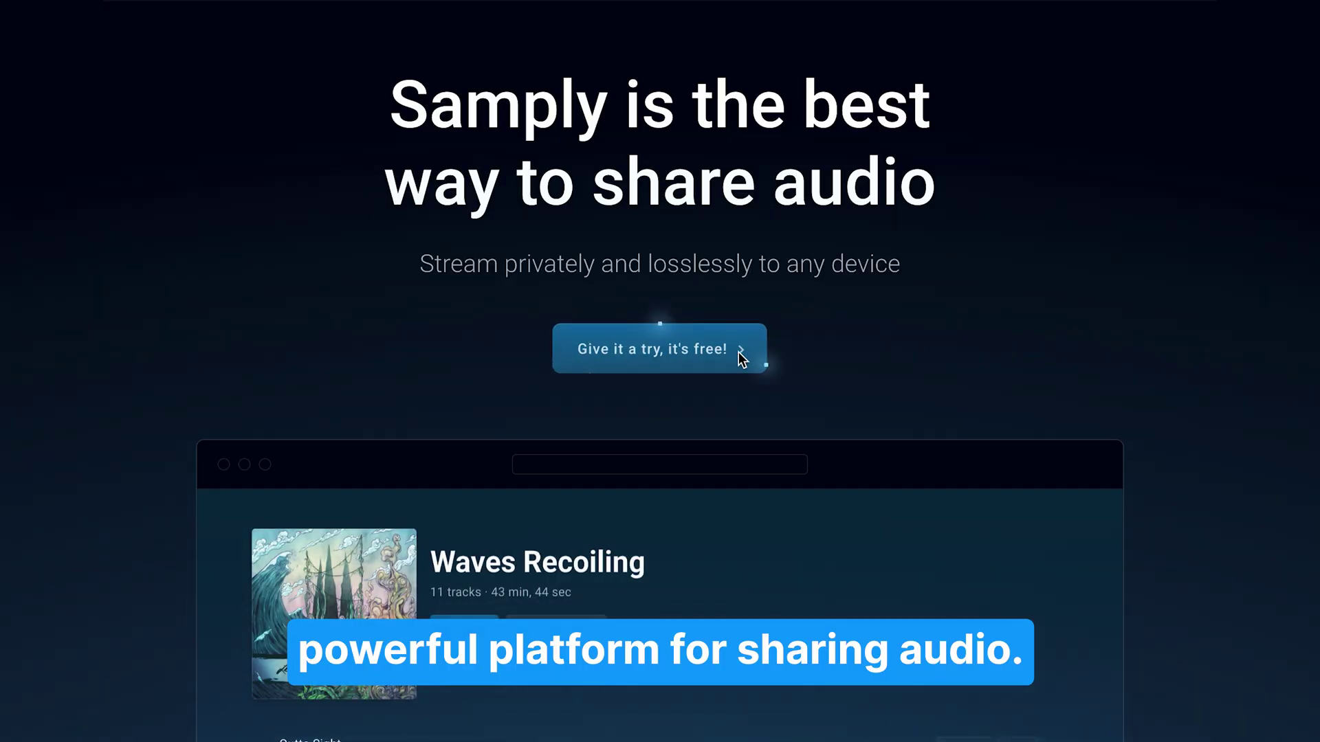
Go to Samply's free sign-up page and scroll through the plans.
click(738, 352)
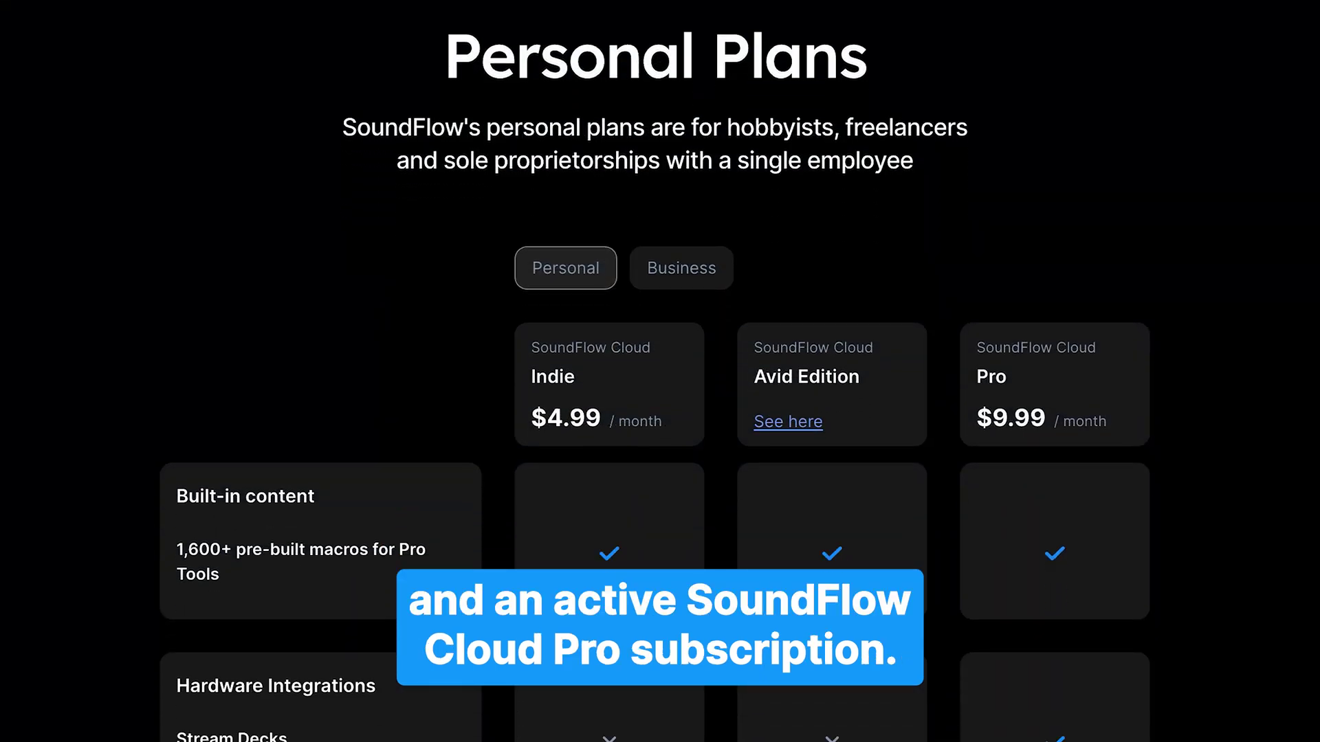
scroll(654, 385, down, 2)
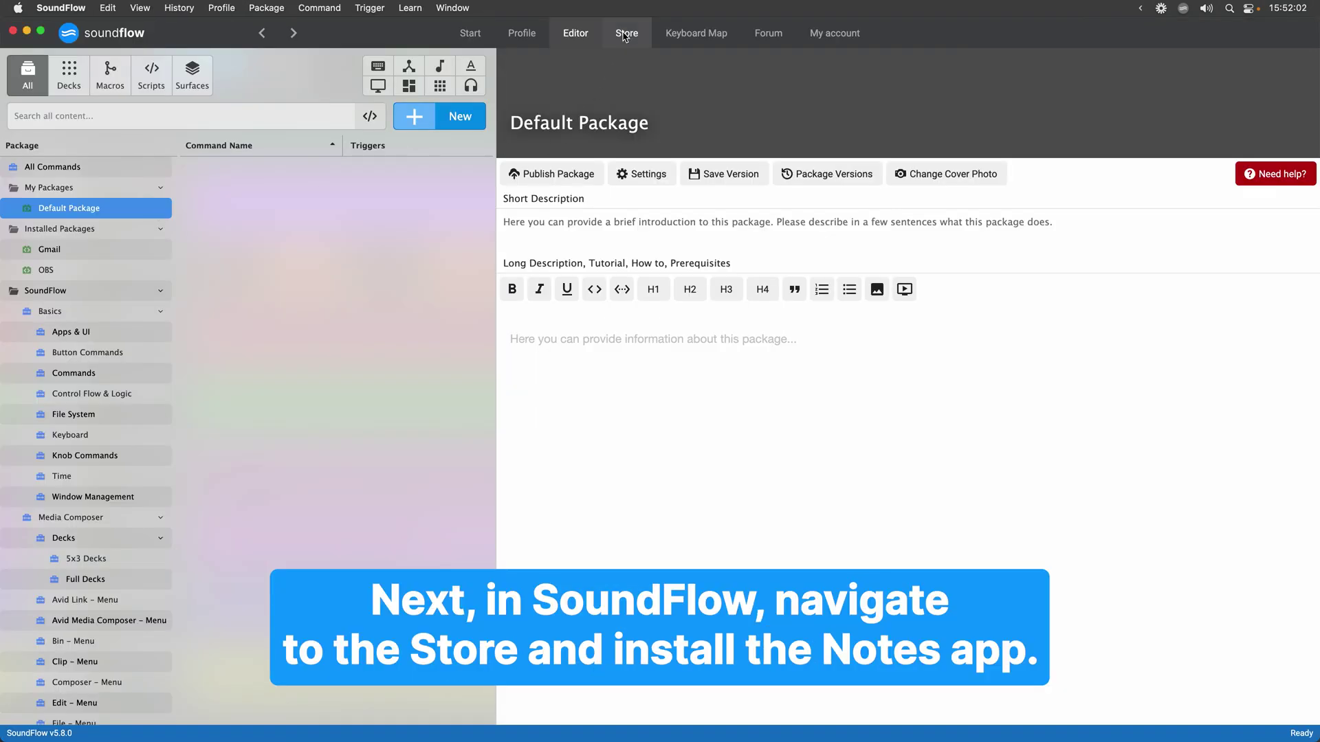
Install the Notes package from the store's By SoundFlow section and open it in the editor.
click(626, 36)
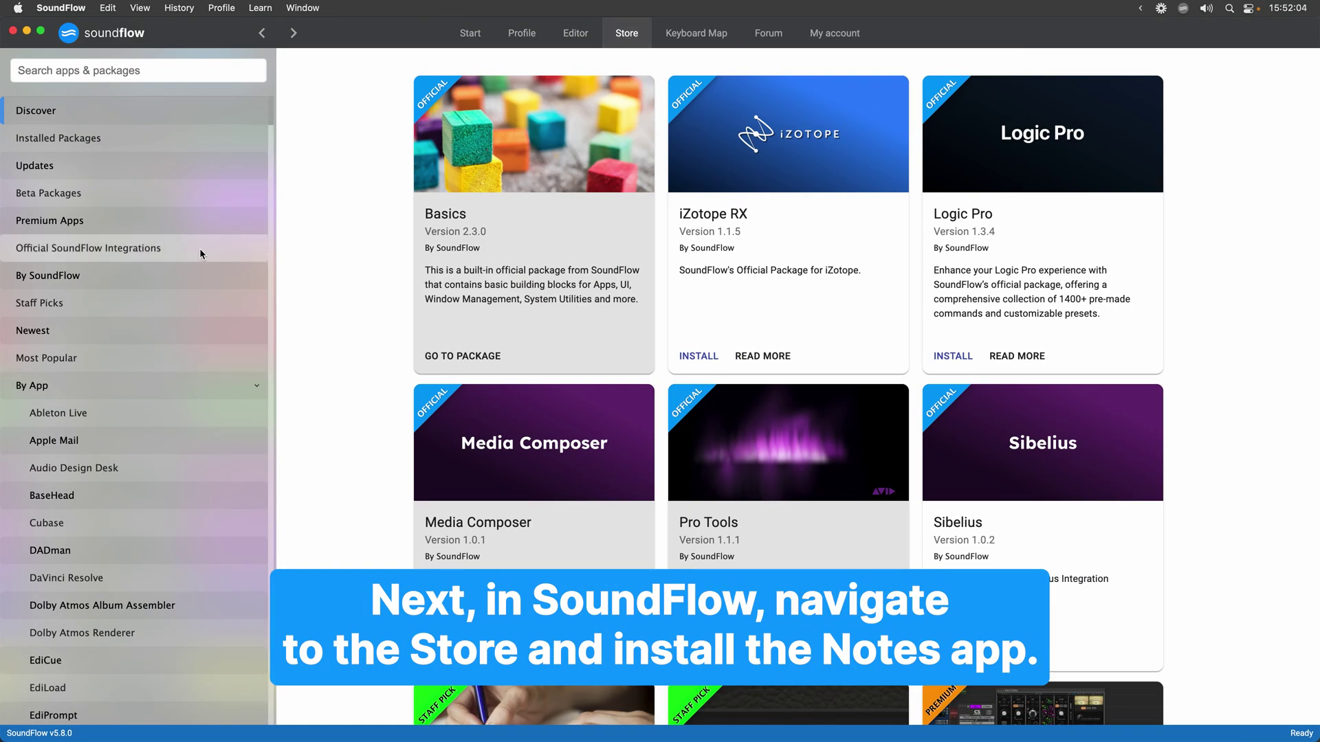
click(177, 277)
click(574, 351)
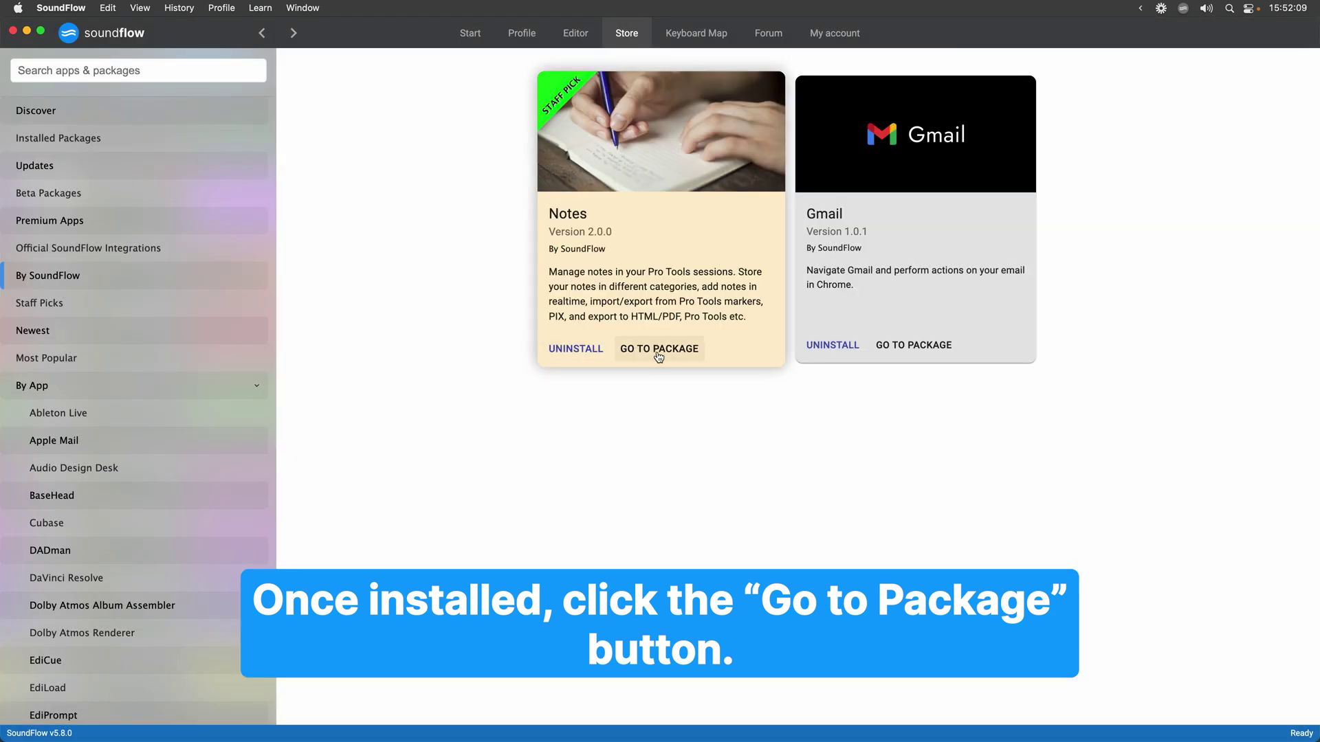
click(657, 352)
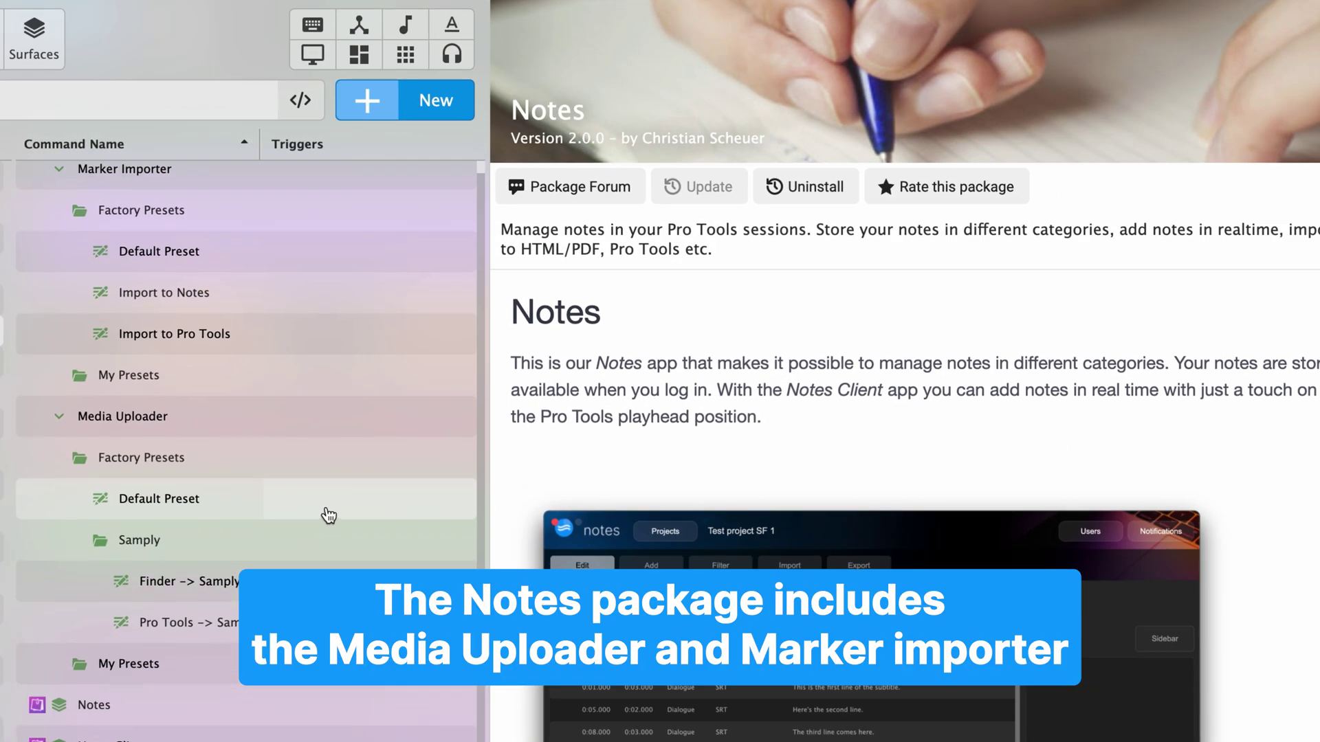
Set the duplicated Media Uploader preset to Current Pro Tools Session, Samply, and Send Email Yes.
click(327, 468)
click(346, 268)
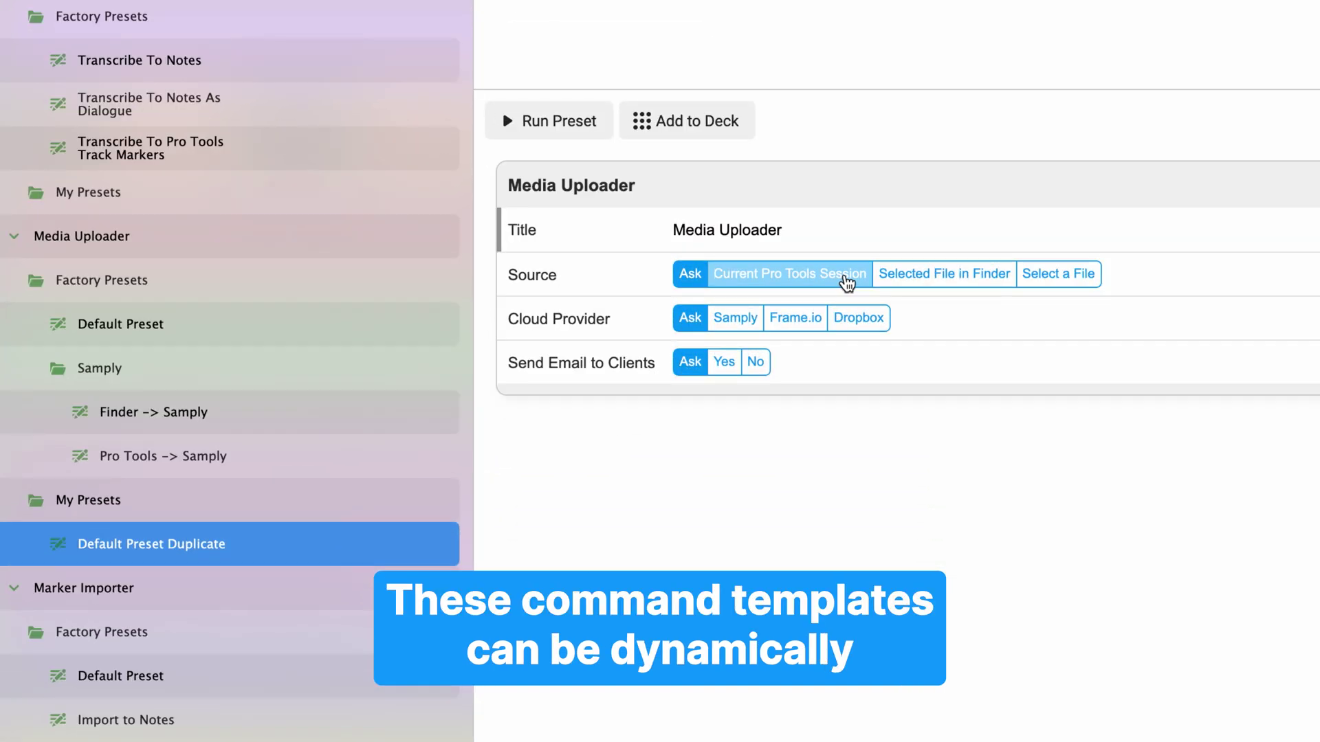
click(842, 462)
click(735, 317)
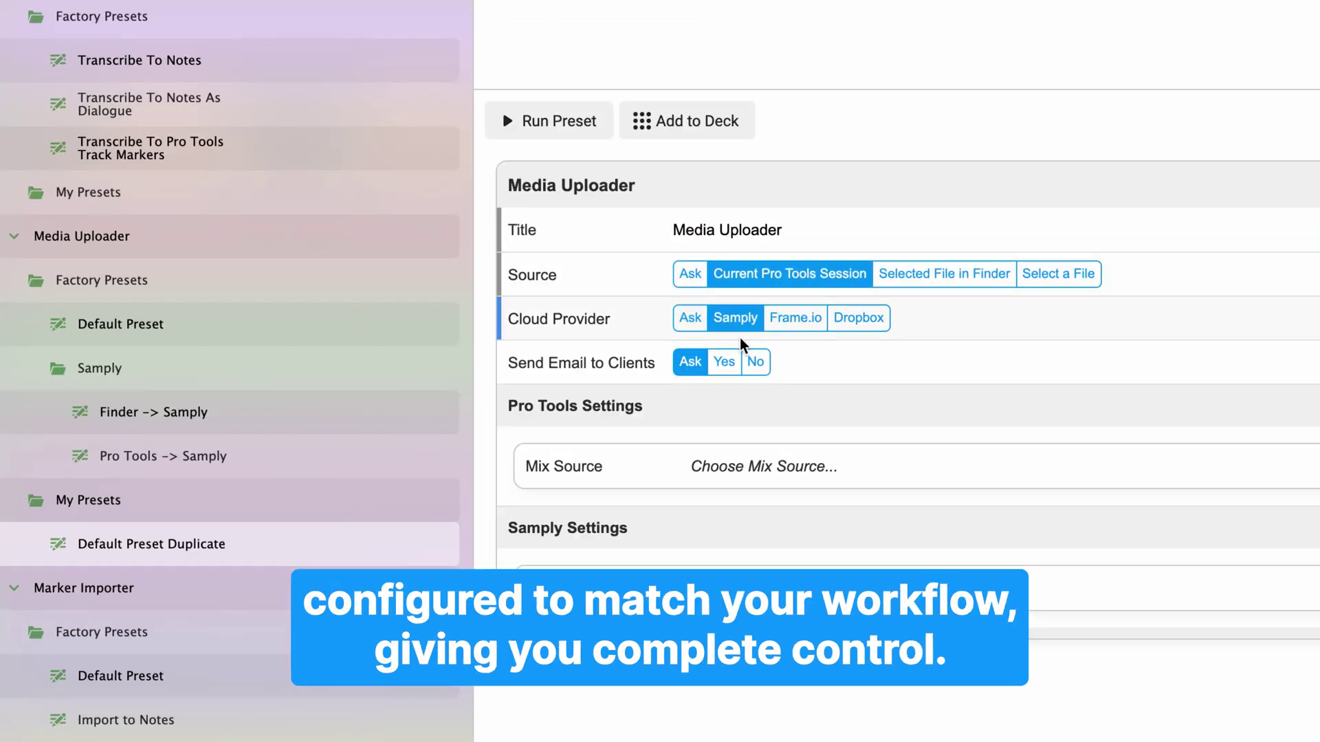
click(727, 371)
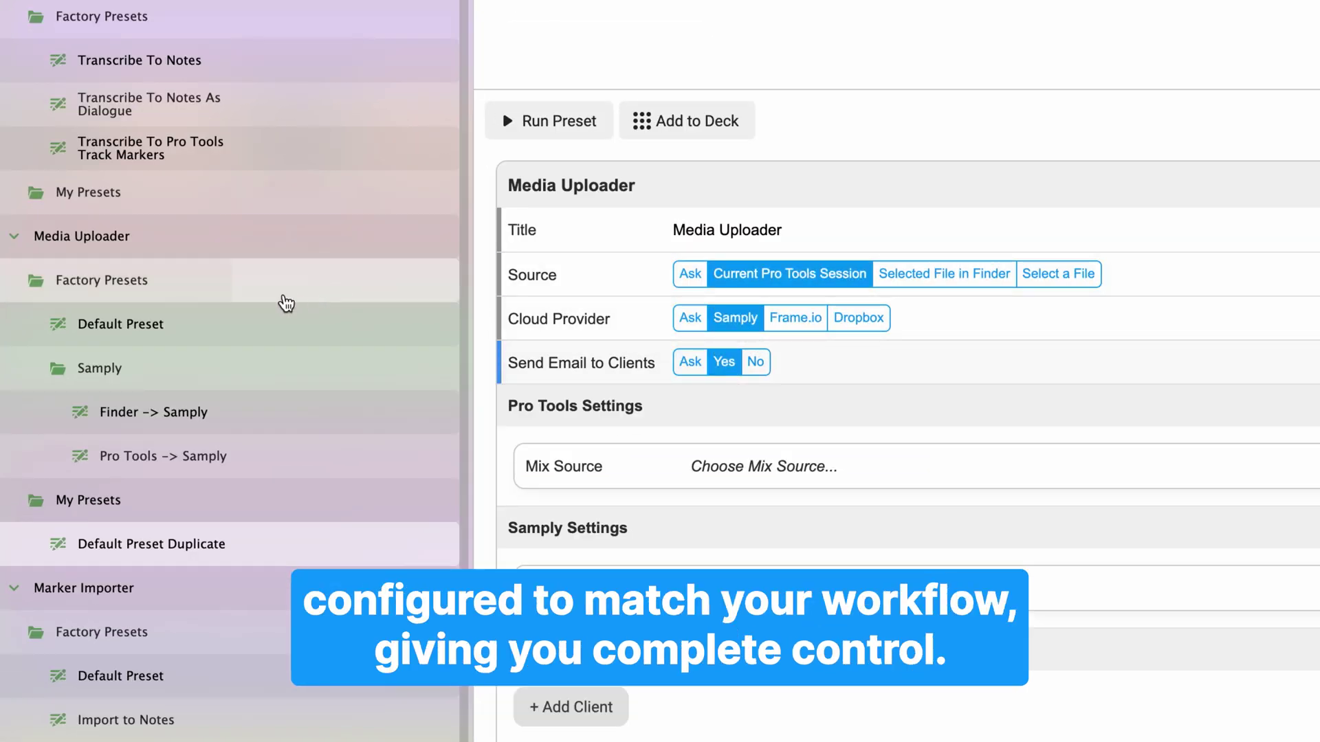
Run the Media Uploader Default Preset and switch to Pro Tools.
click(267, 325)
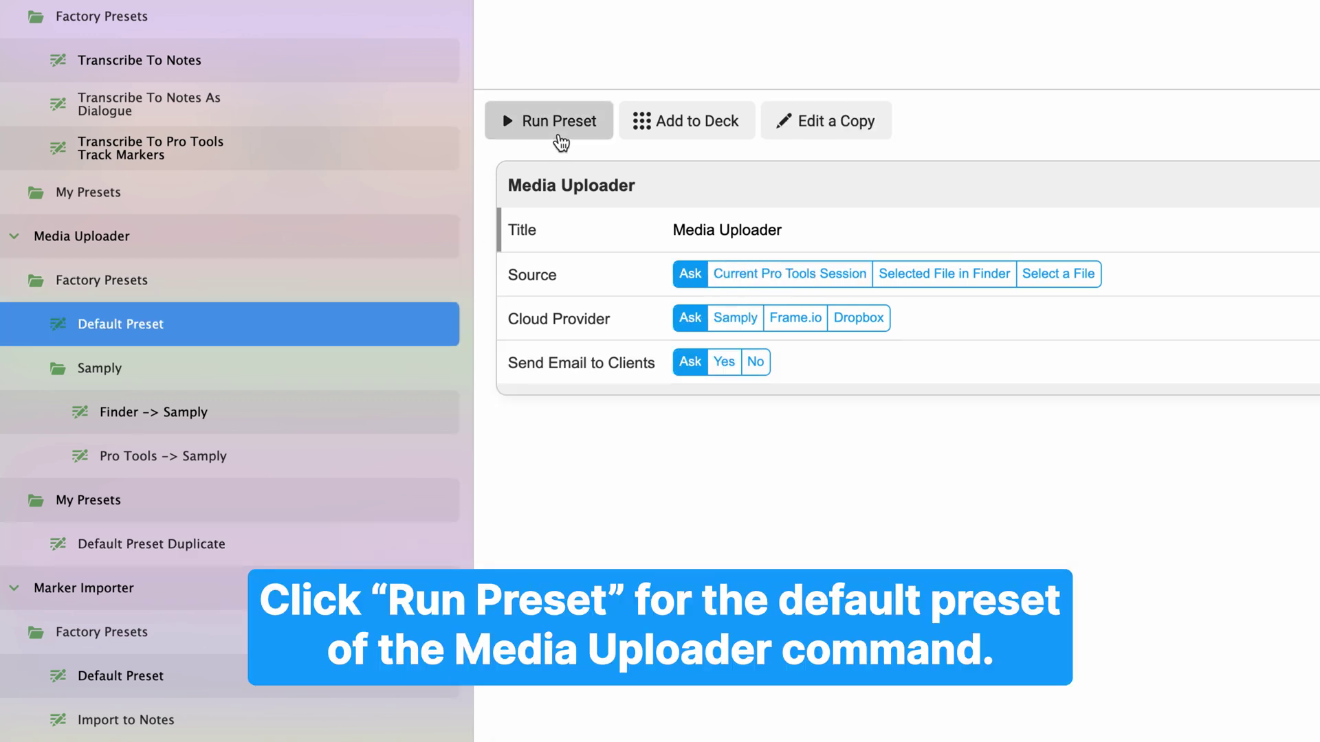
click(560, 134)
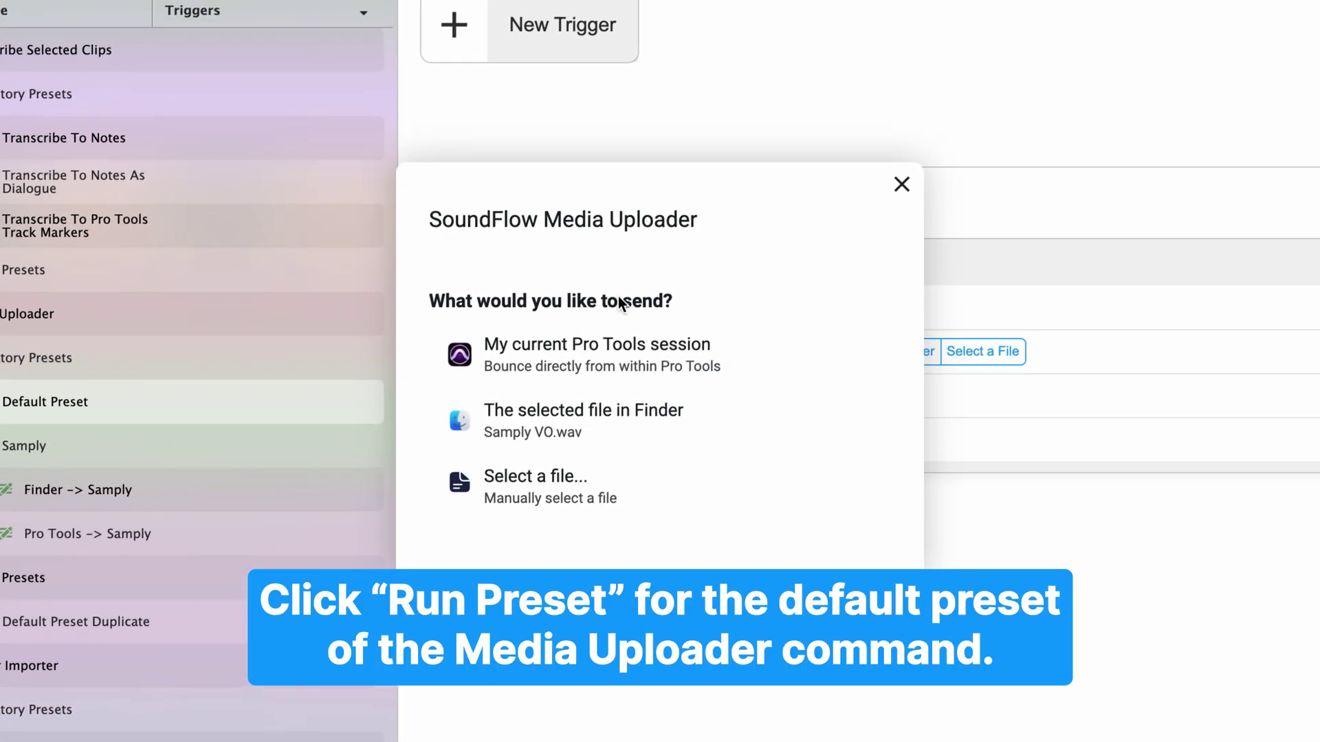
key(super+Tab)
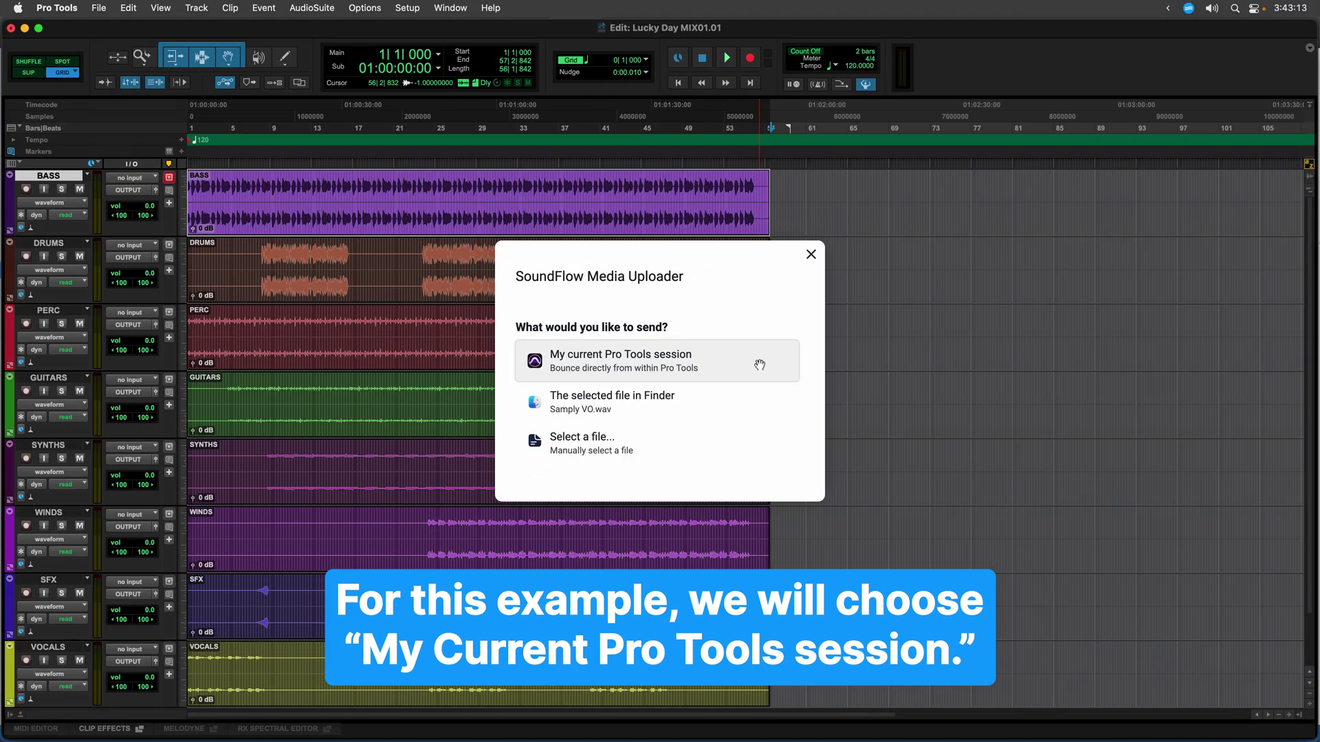
Send the current Pro Tools session, bouncing from the OUTPUT (Stereo) -> A VIRTUAL 1-2 bus.
click(759, 365)
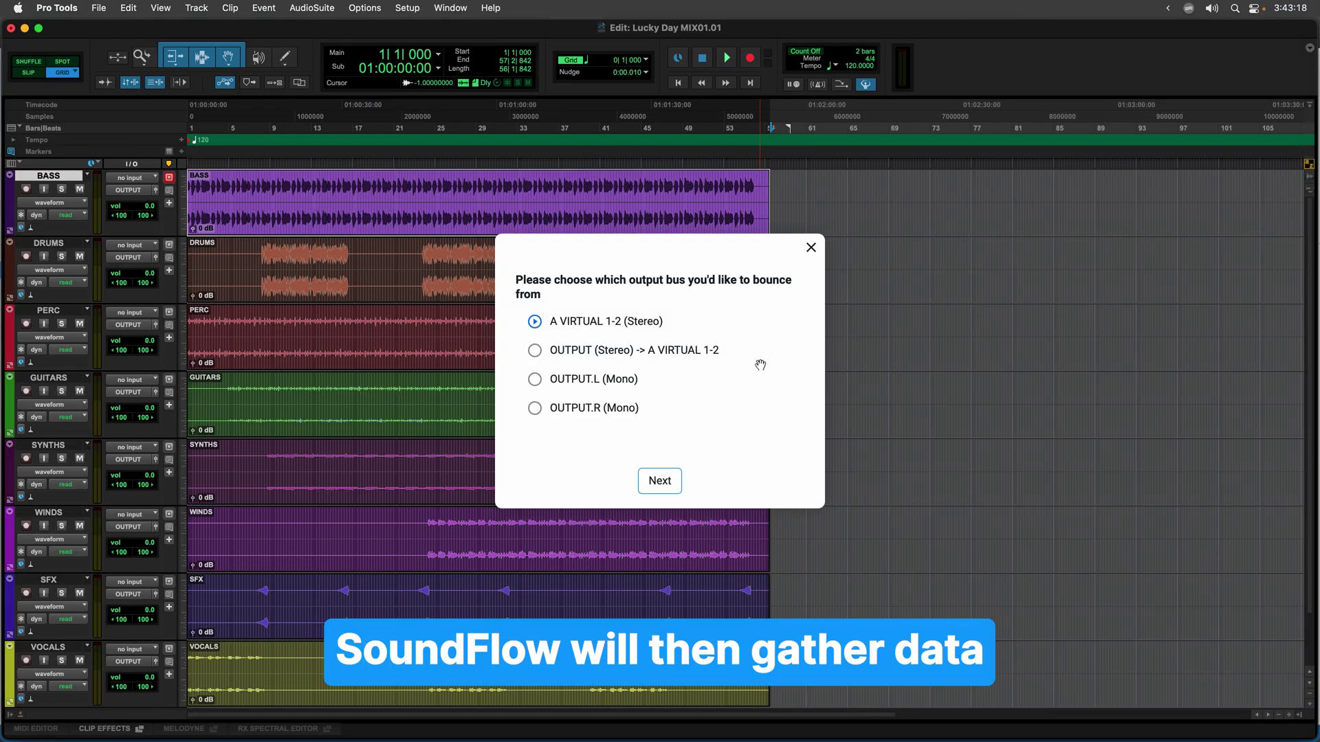
click(721, 352)
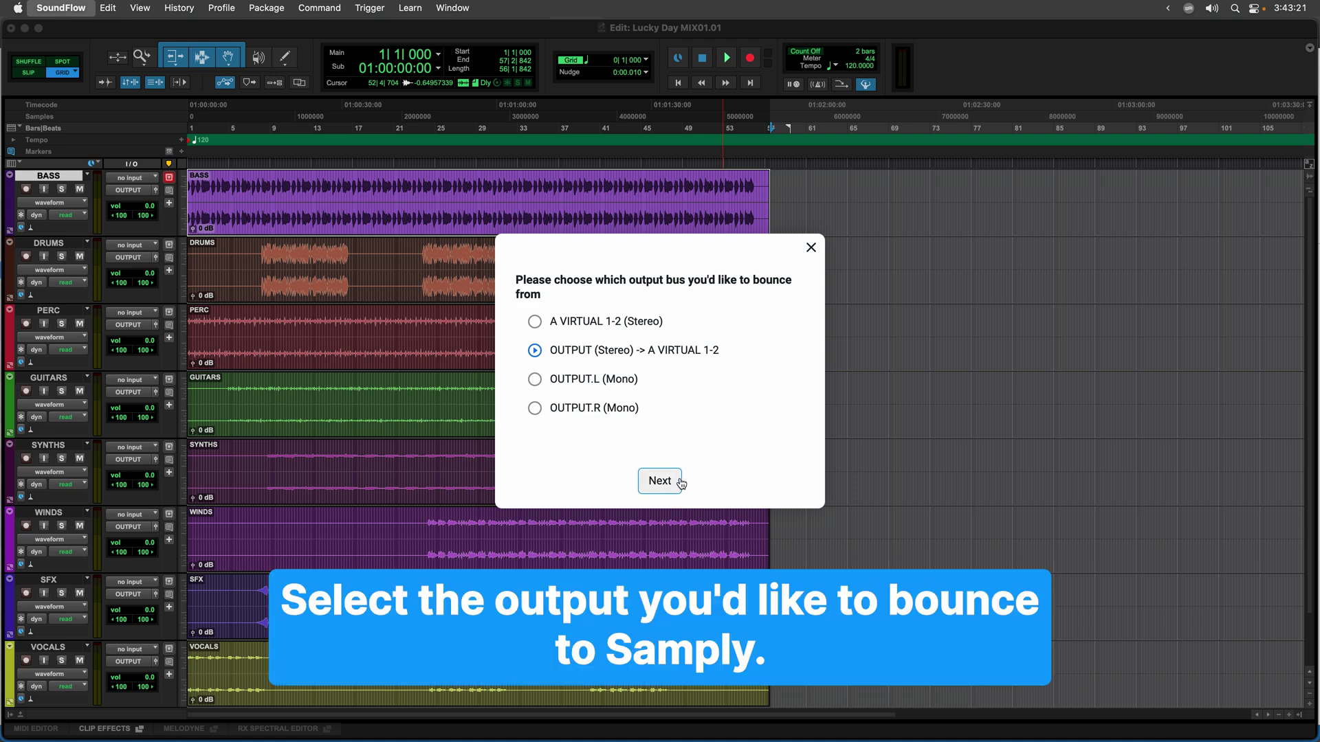
click(680, 483)
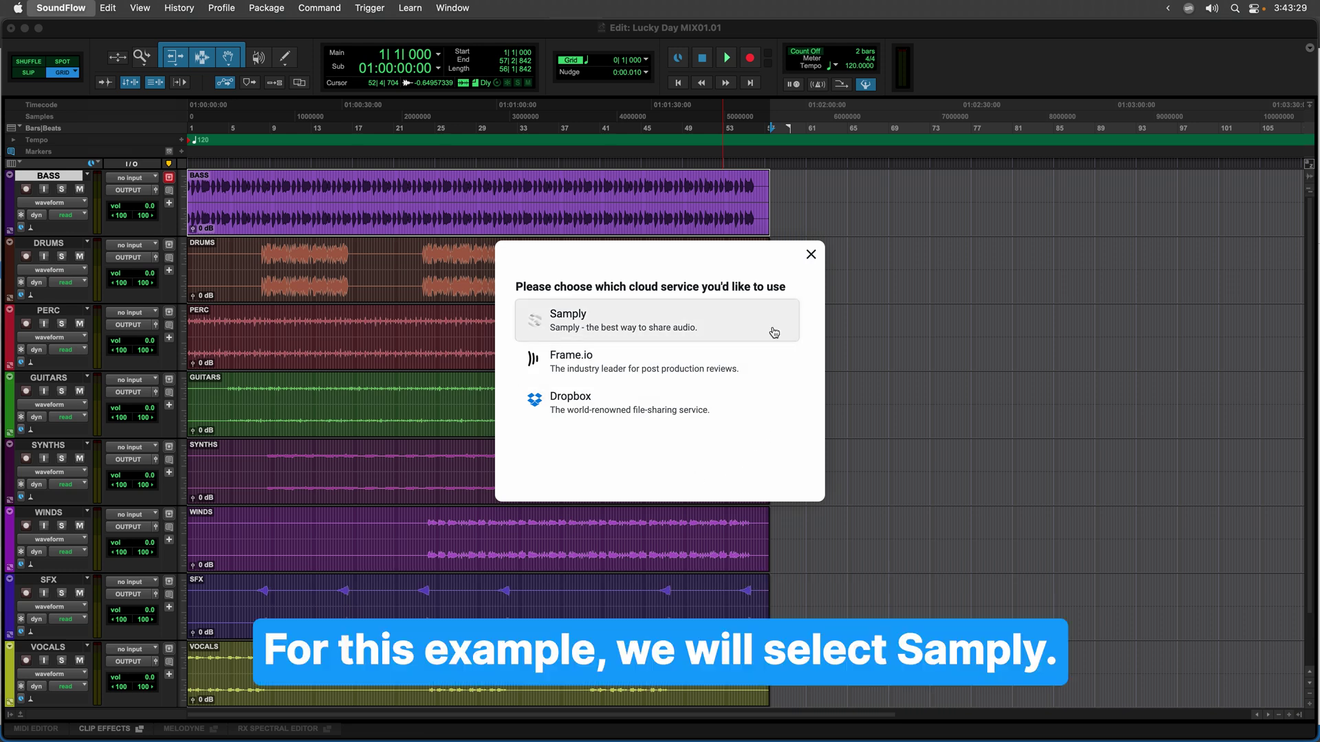
Choose Samply as the cloud service and accept SoundFlow's access to the Samply account.
click(774, 333)
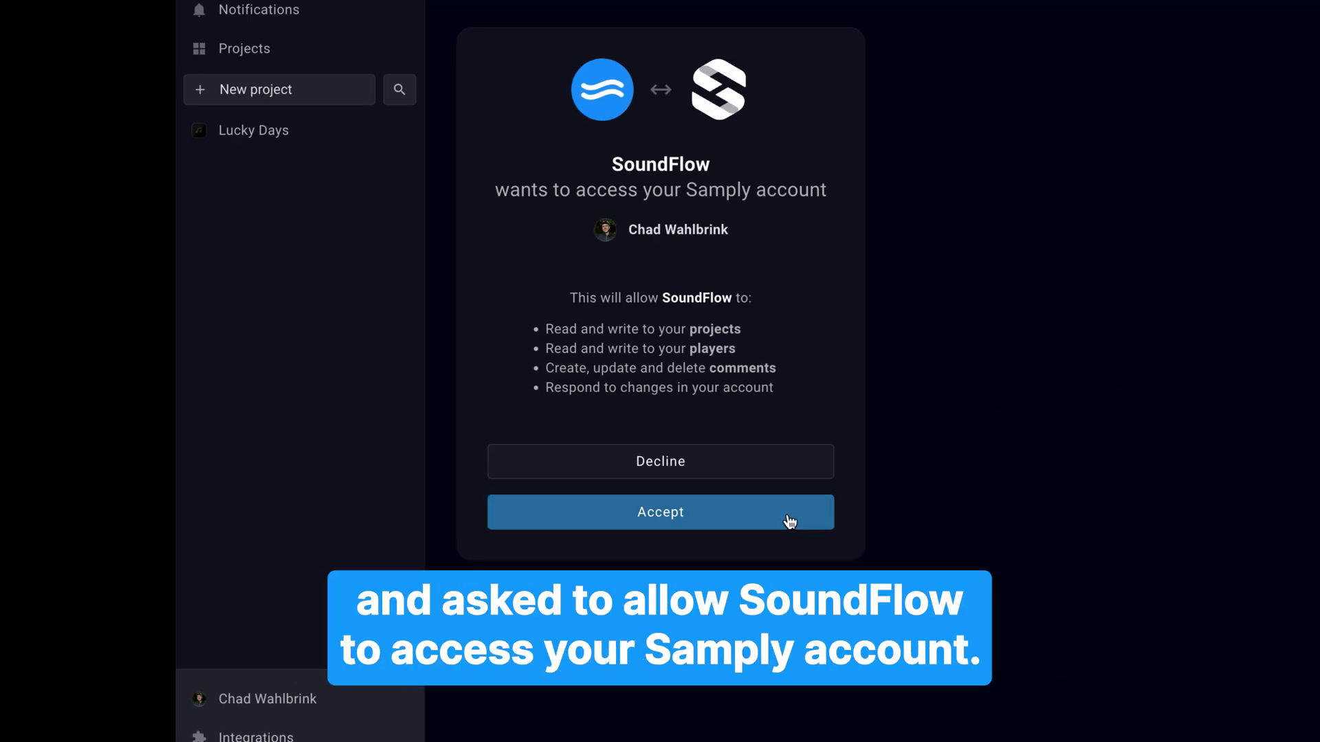
click(789, 522)
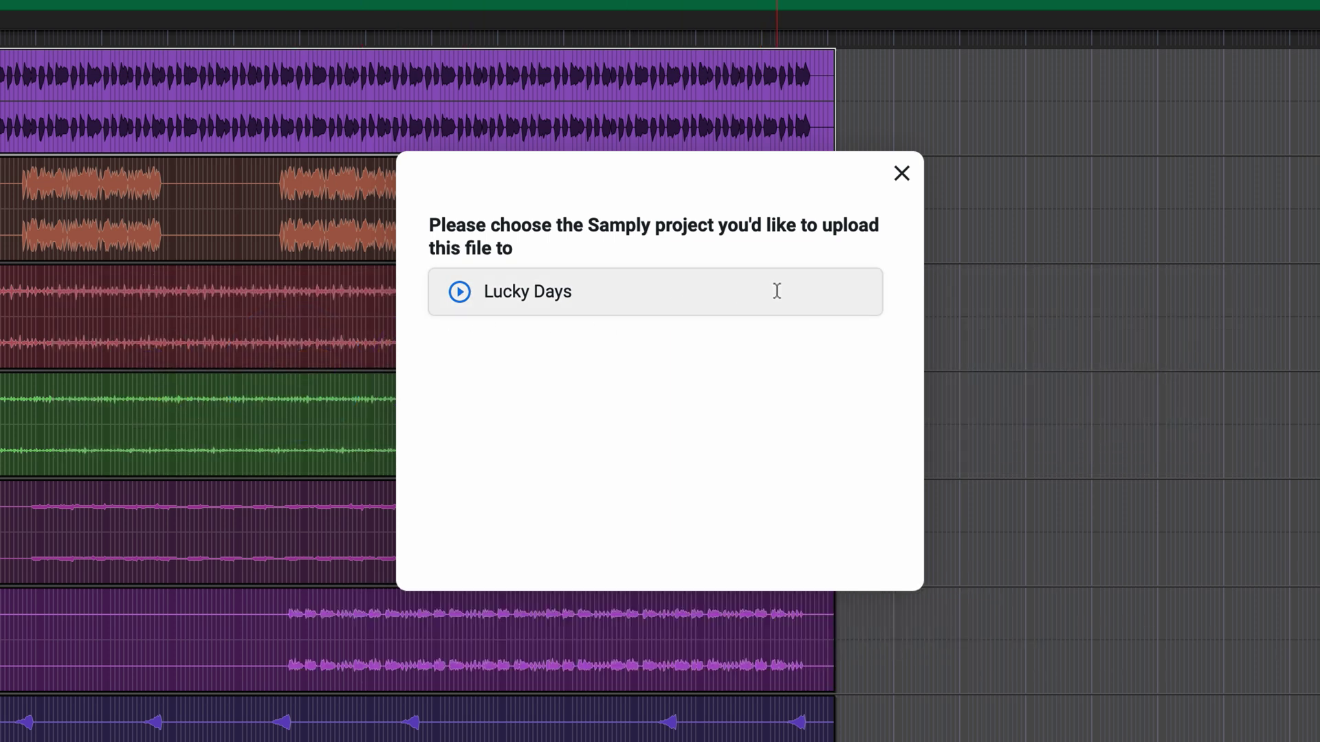
Upload the mix to the Lucky Days project, adding the client's e-mail address to receive the link.
click(775, 290)
click(527, 308)
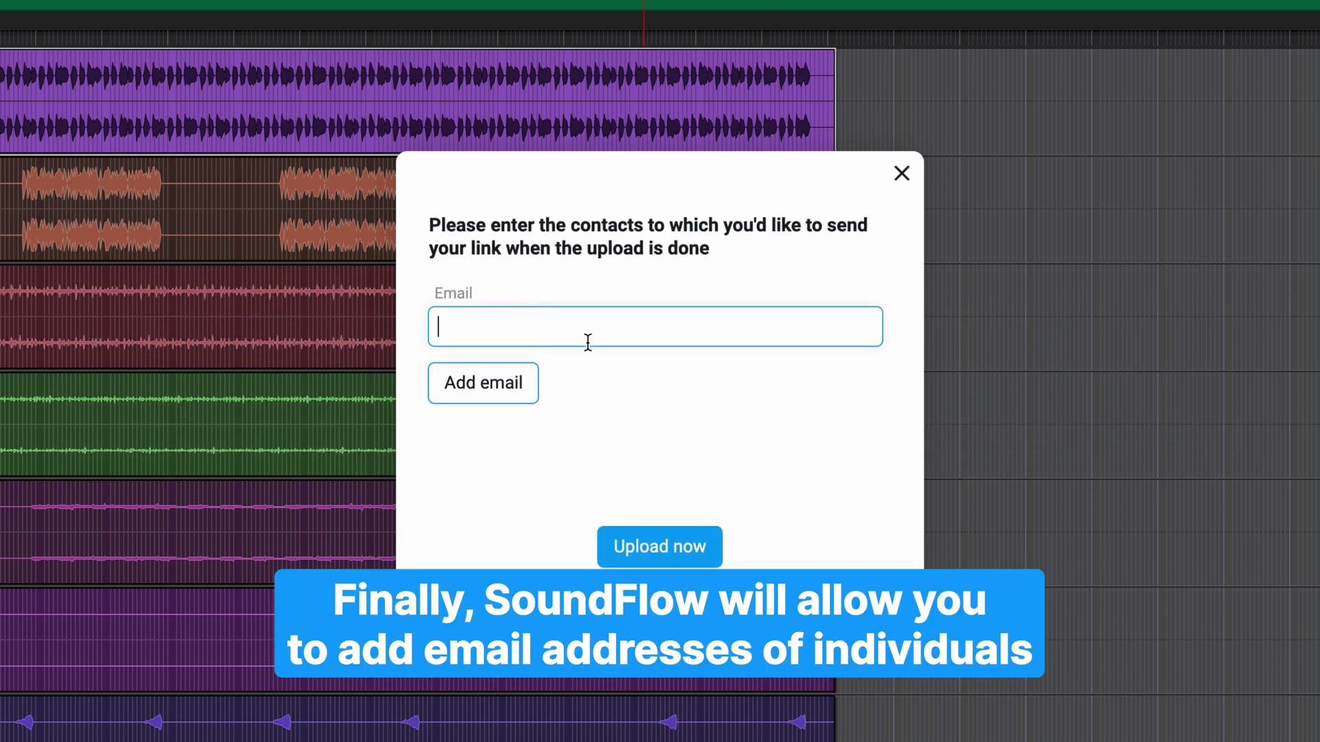
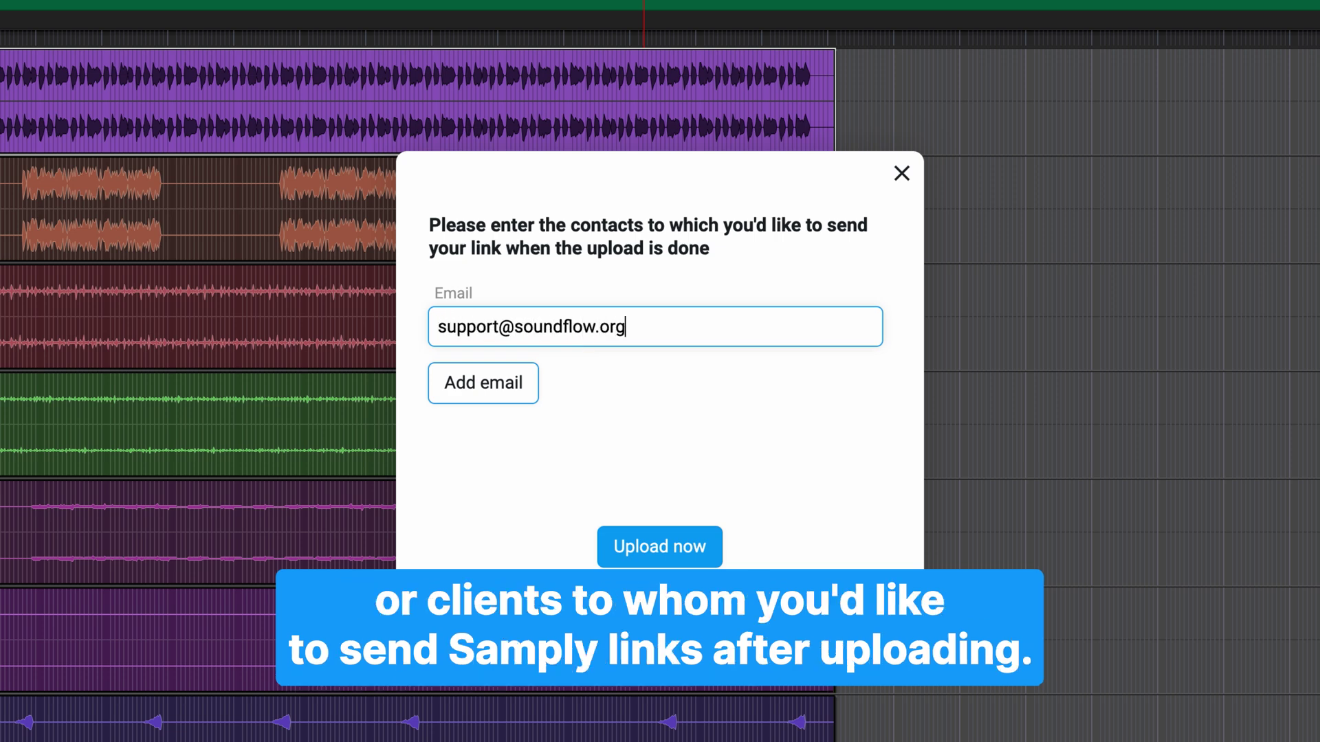
click(509, 385)
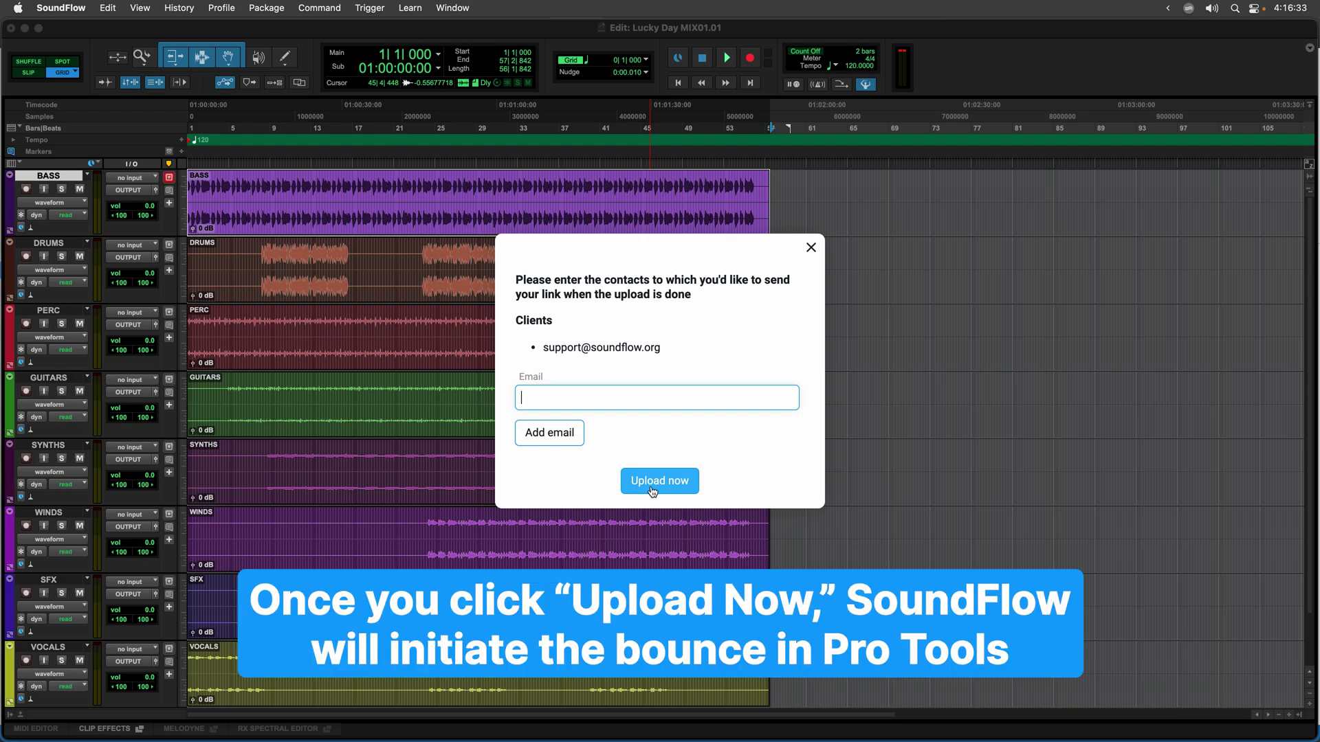
click(675, 552)
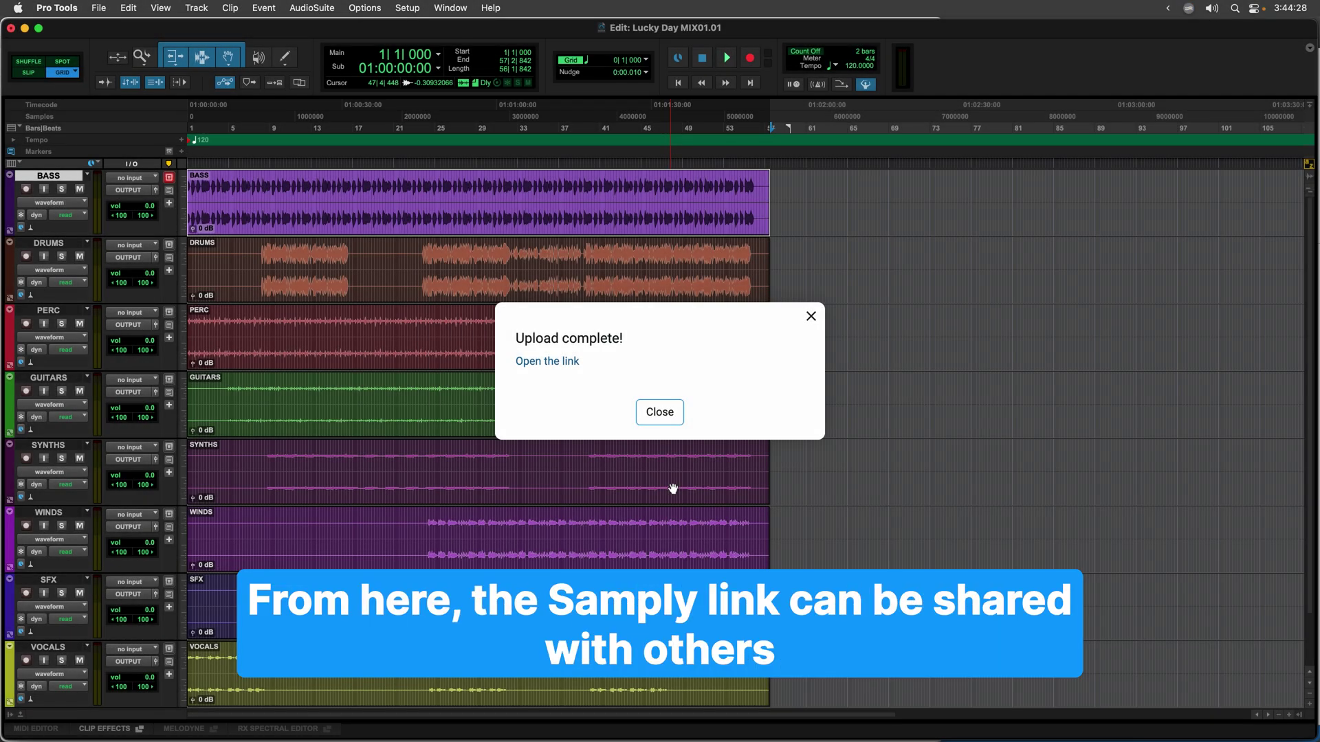
Open the mix in Samply and post comments on chorus 1 bass, verse 2 synth, and kick power.
click(574, 363)
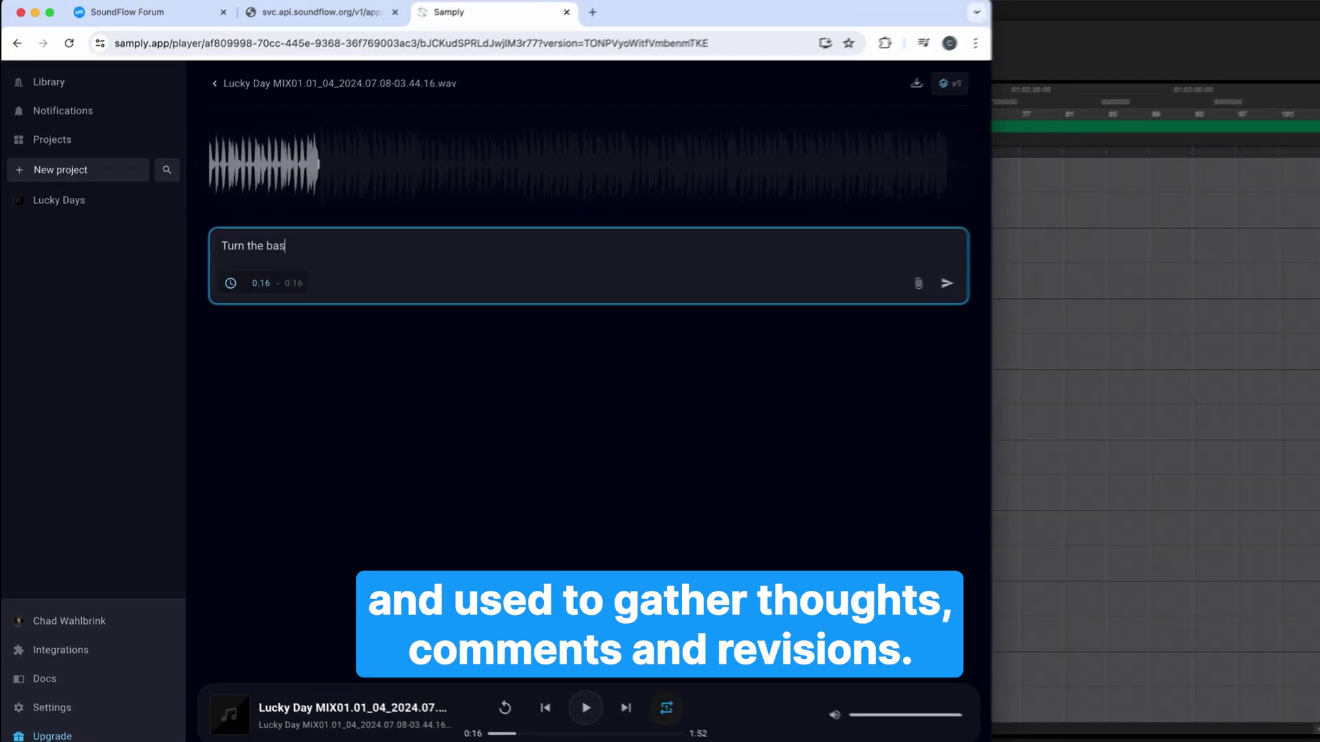
text(up in chorus 1)
key(Return)
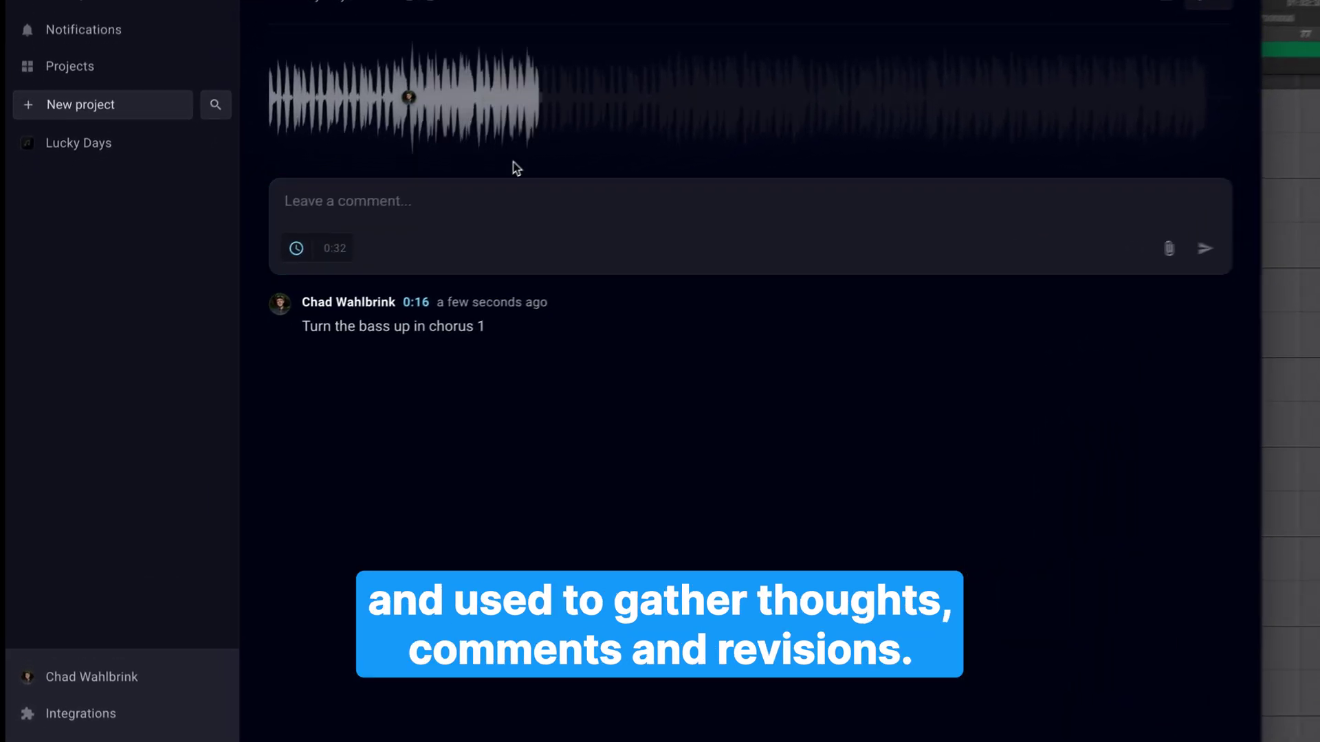
click(485, 188)
text(Can you boost the synth in verse 2)
key(Return)
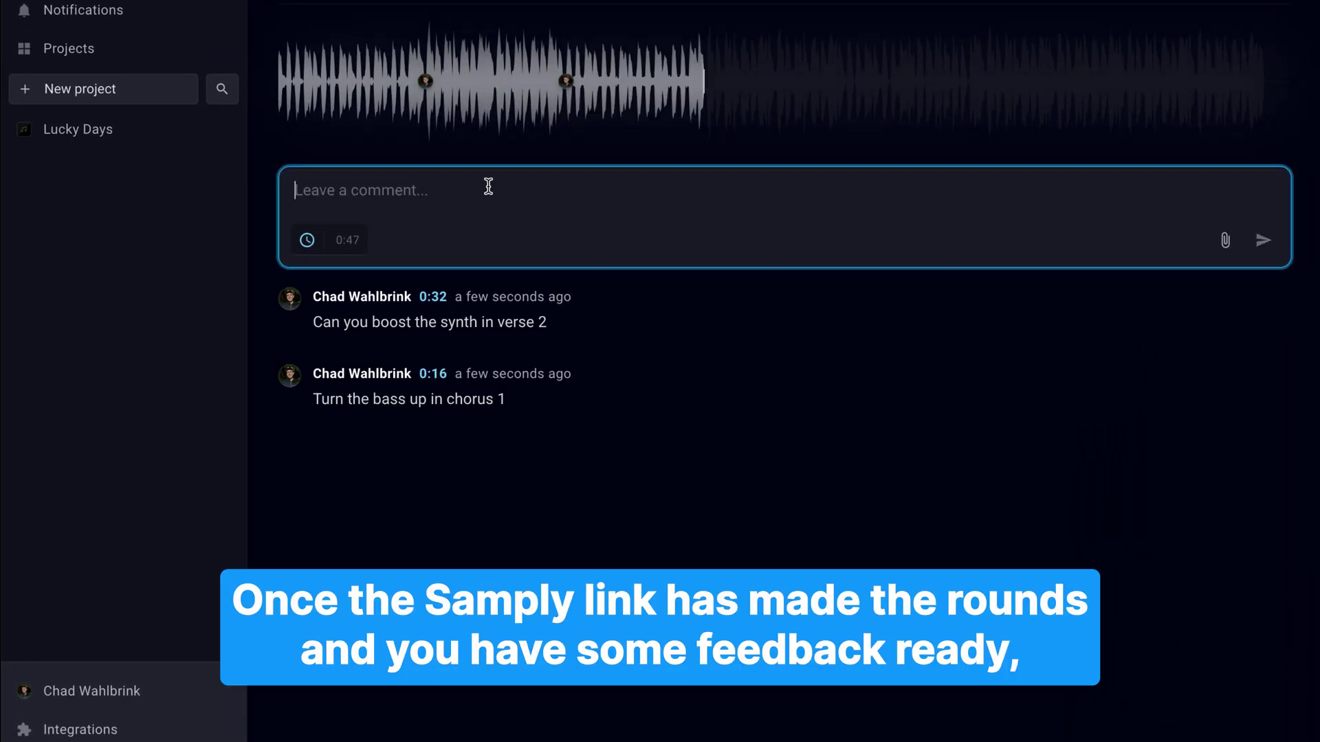
text(The kick feels like it looses power here)
key(Return)
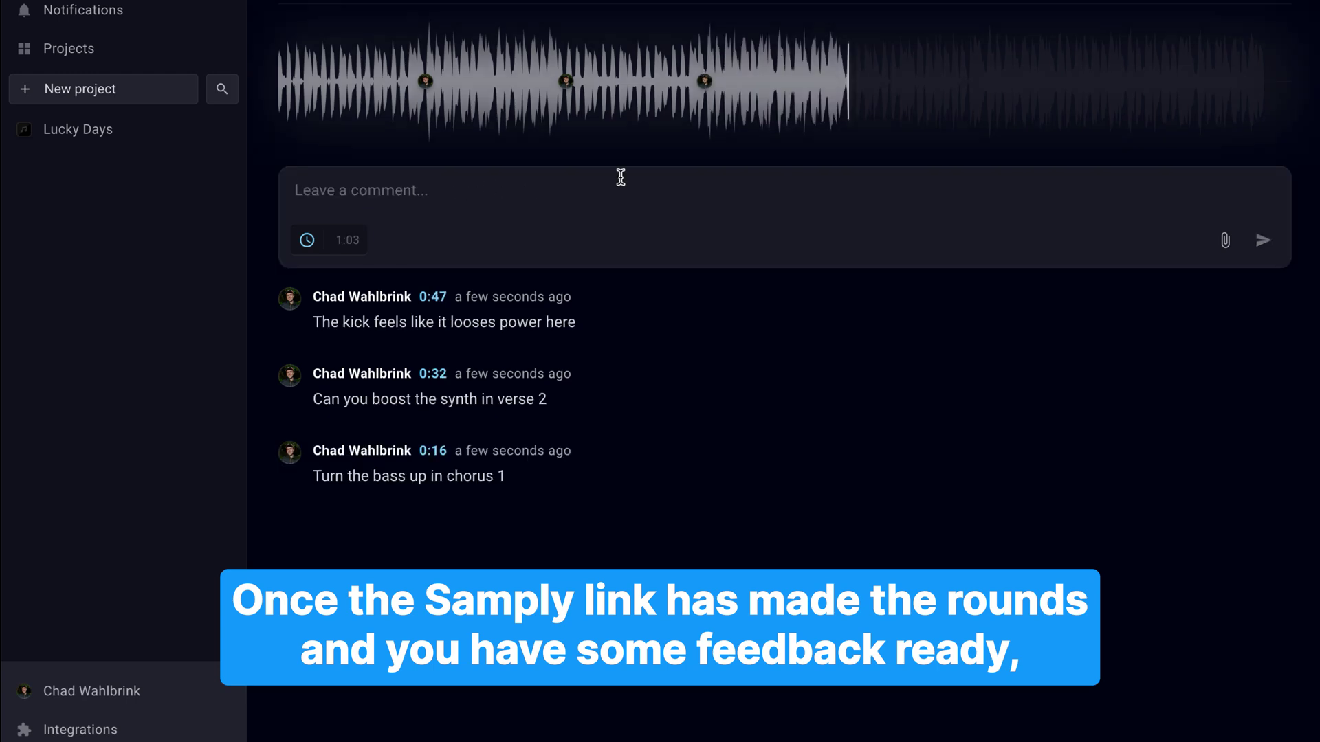
Post 'The reverb on the bridge is a bit too heavy' at 1:03 and 'I love this ending!' at 1:34.
click(619, 176)
text(The reverb on the chorus is a bit)
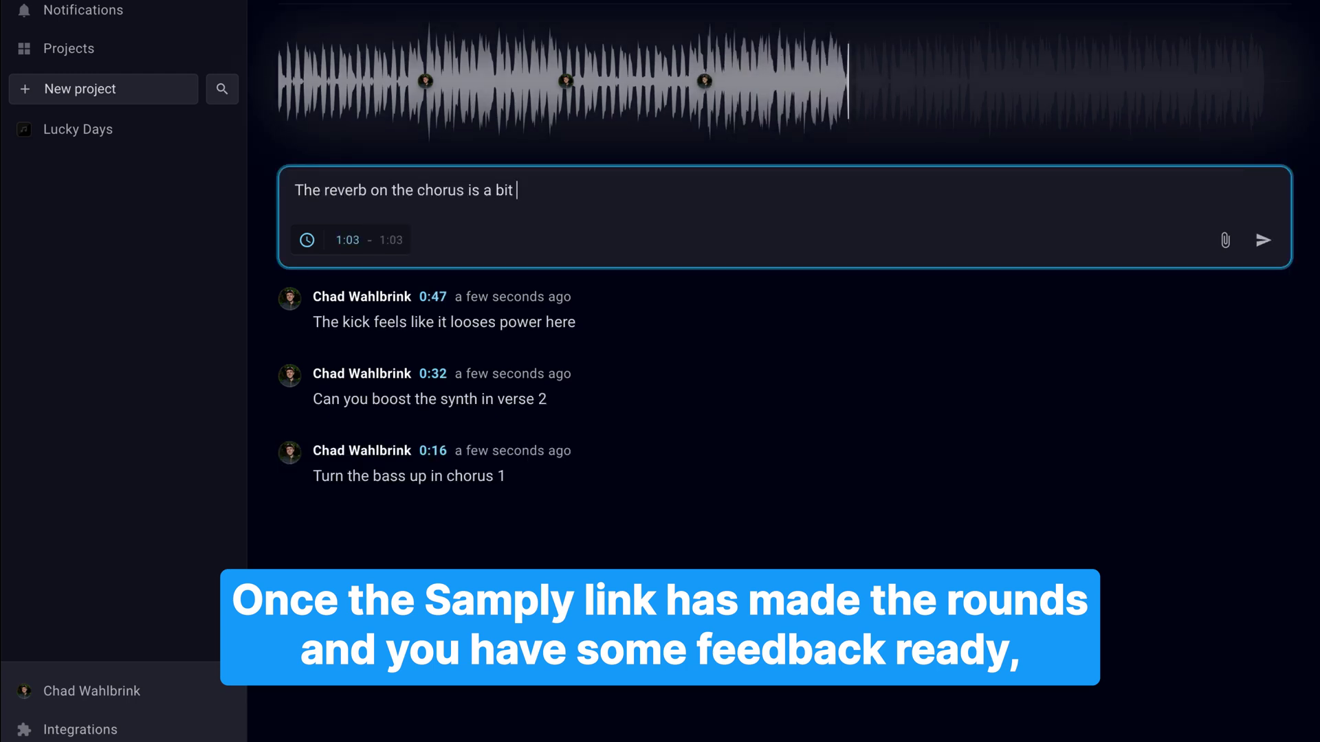
double_click(417, 191)
text(bridge)
key(End)
text(too heavy)
key(Return)
click(1128, 79)
text(I)
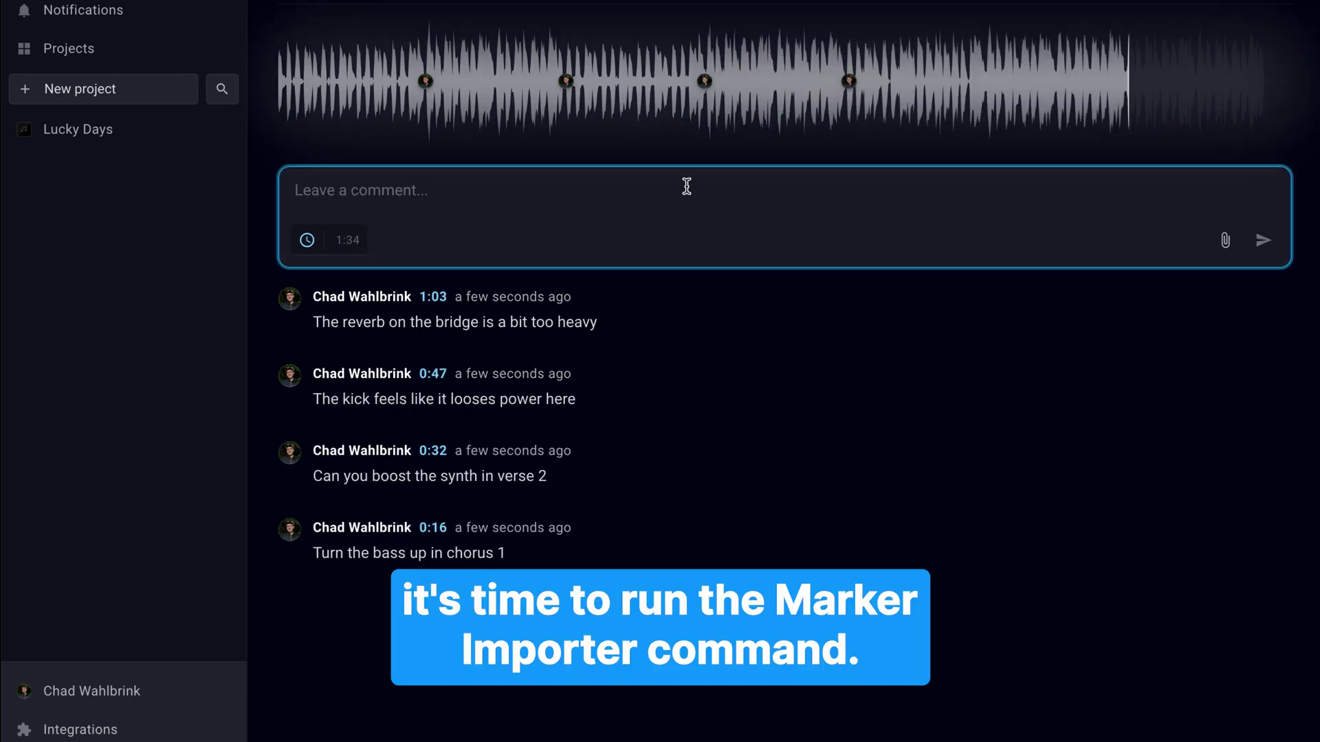
text( love this ending!)
key(Return)
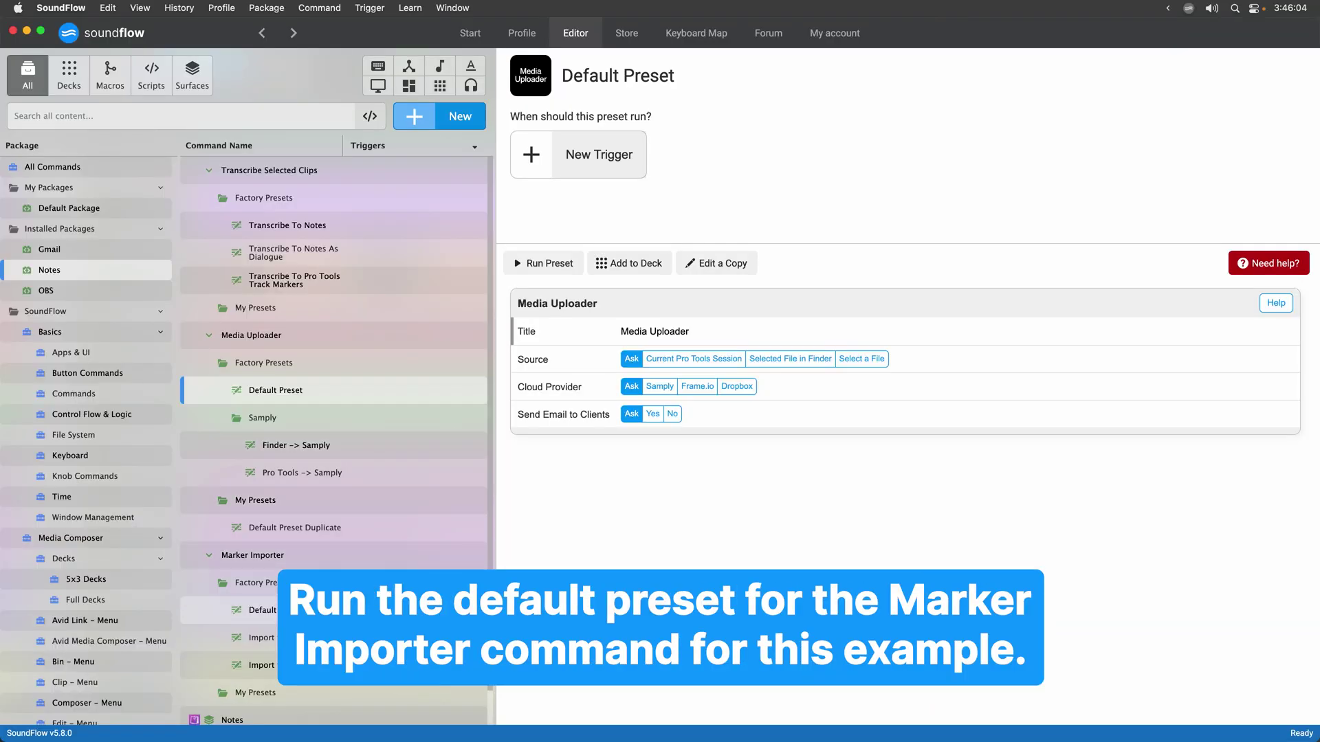
click(253, 609)
scroll(253, 609, down, 1)
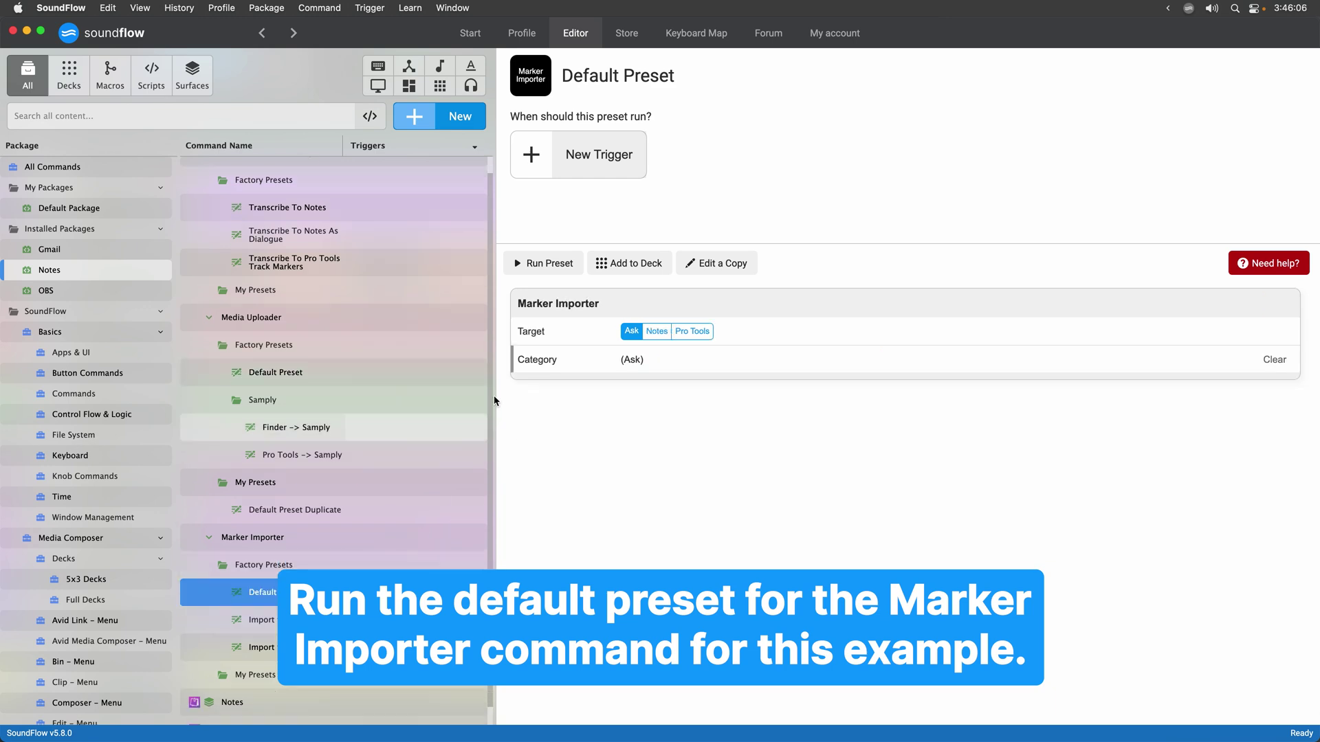
Import the six comments from the most recent Lucky Day upload into Pro Tools as markers, then play to check.
click(544, 262)
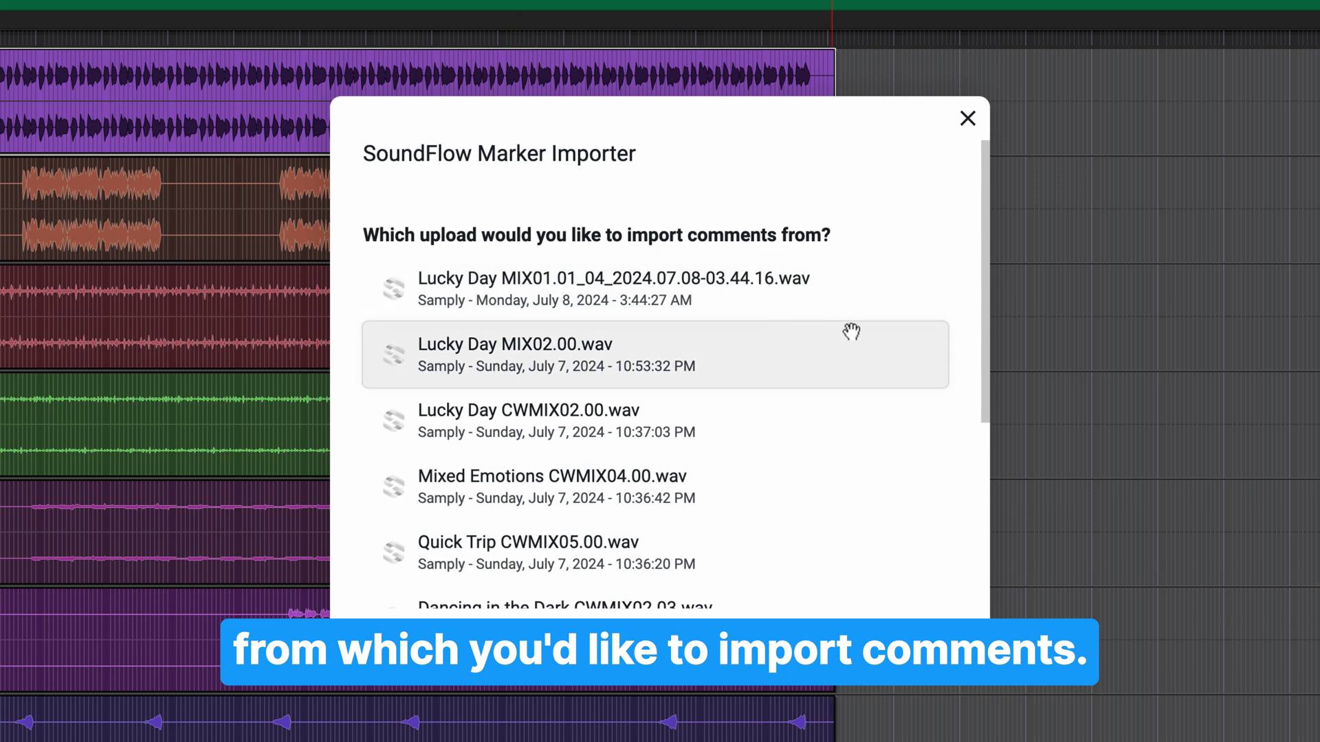
click(867, 299)
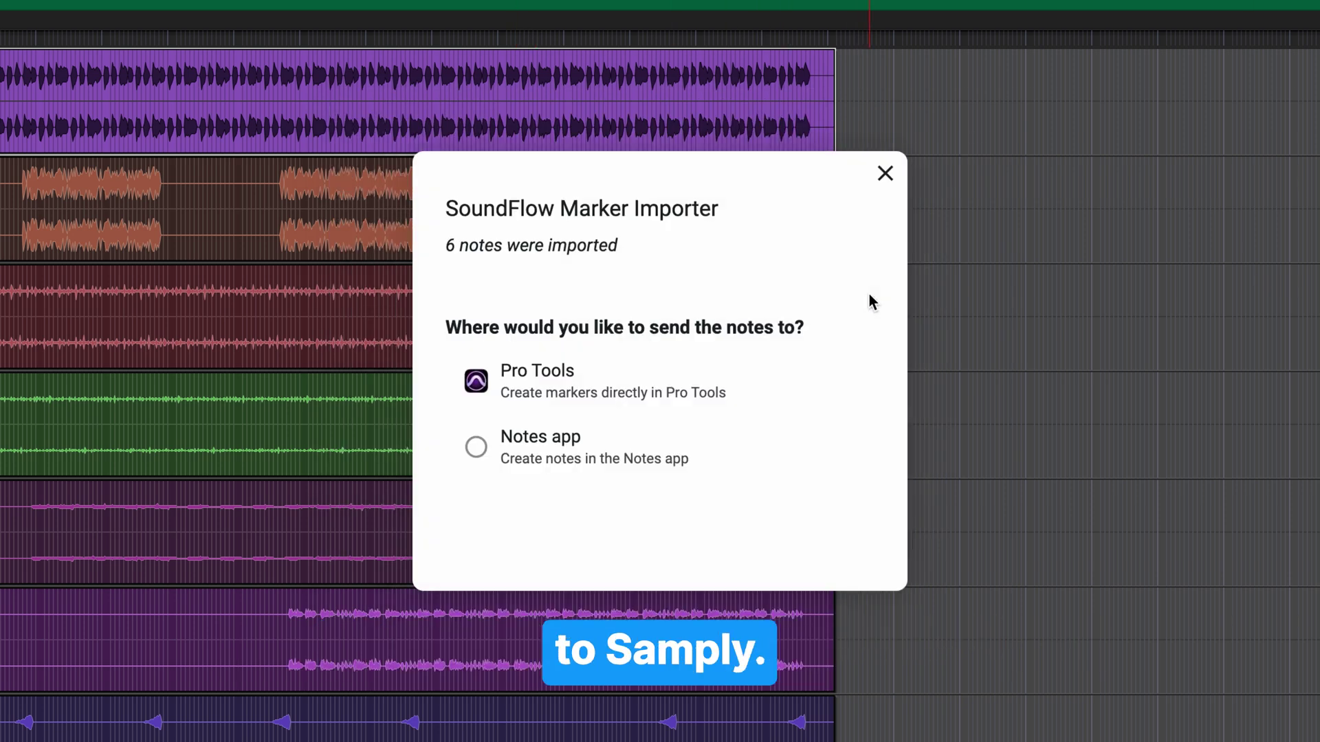
click(794, 390)
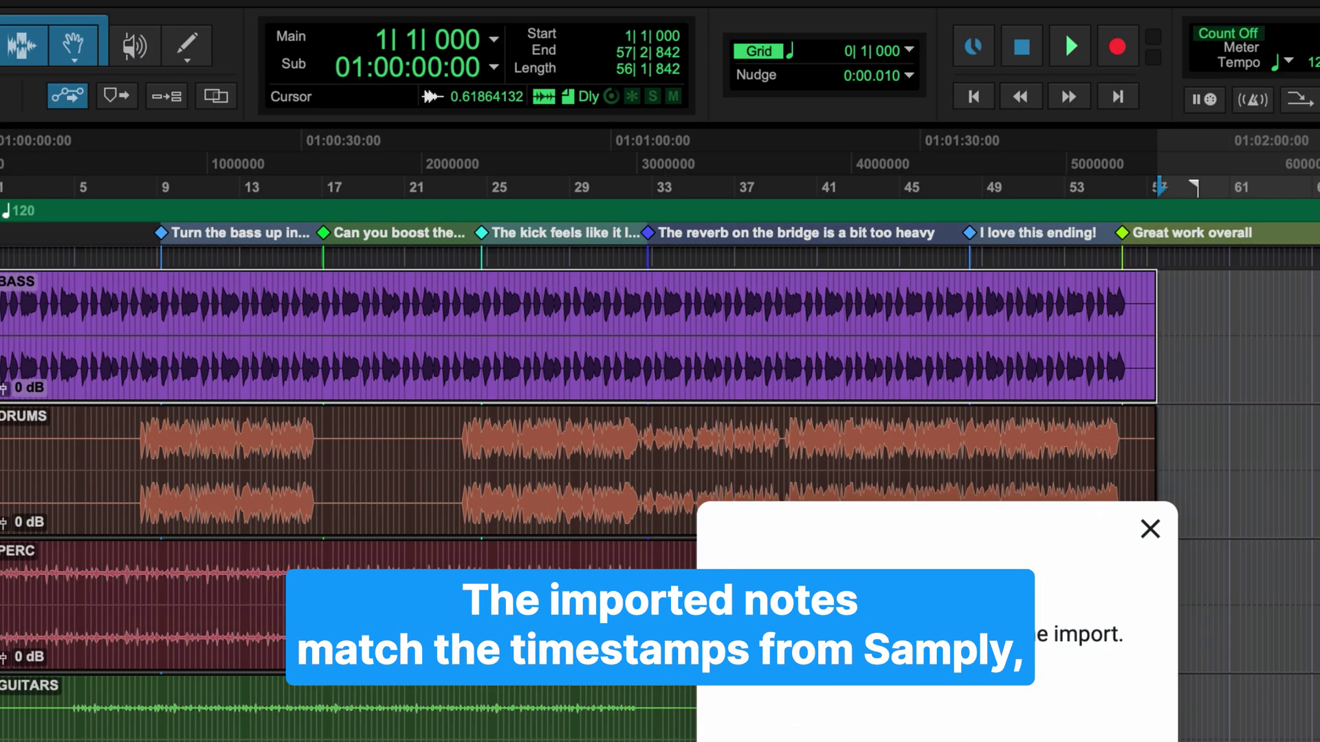
click(102, 242)
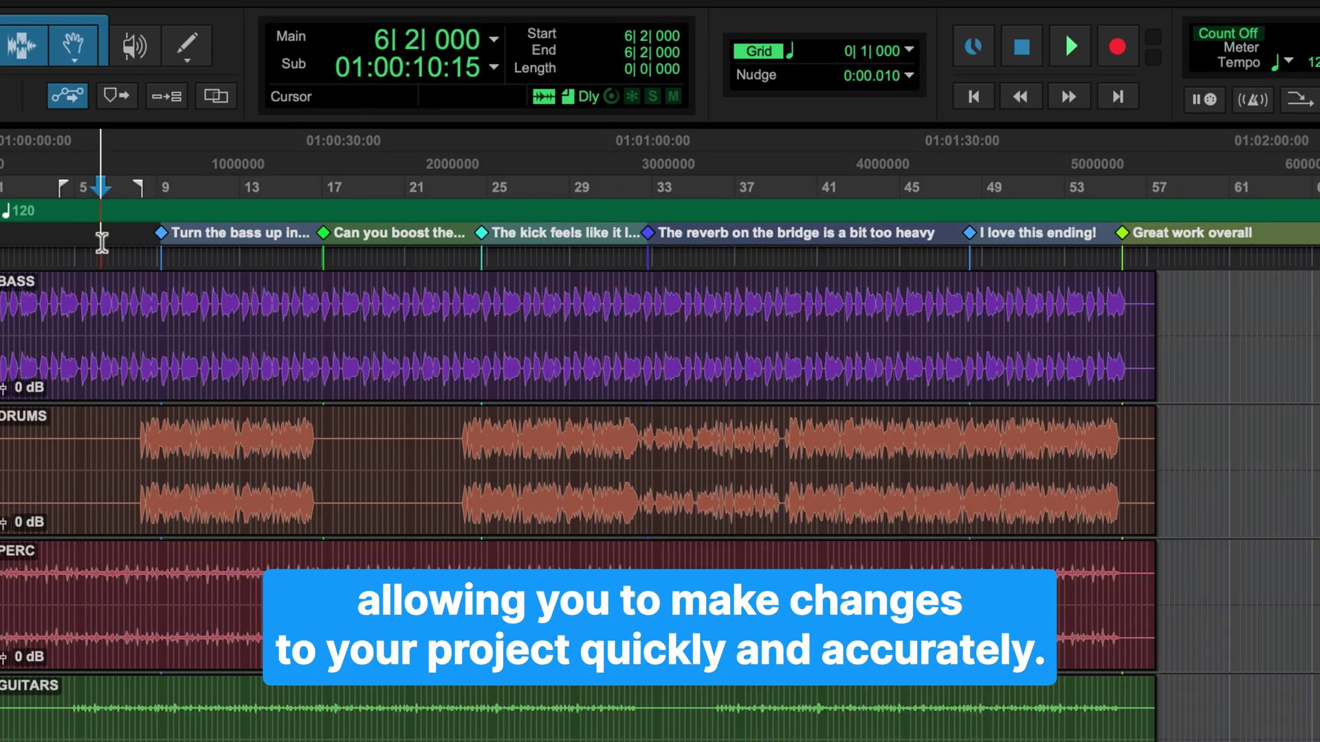
key(space)
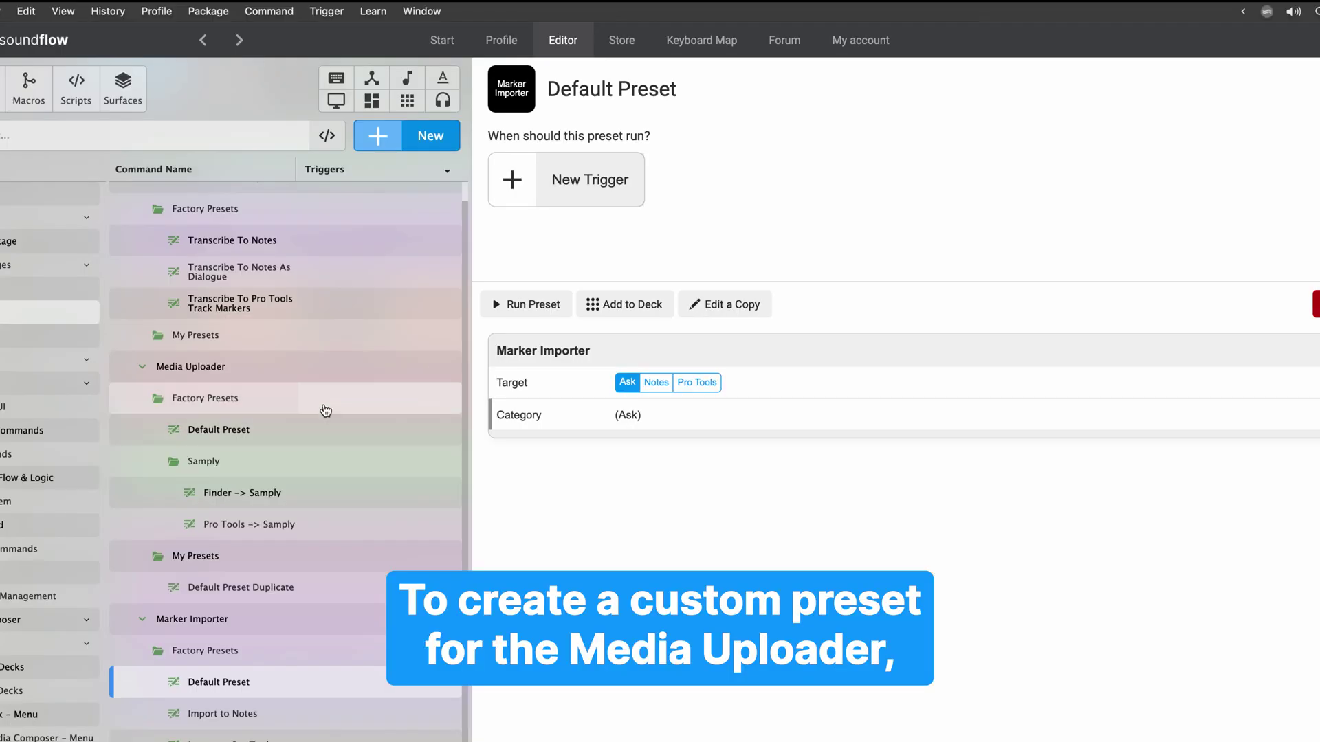
Create a new Media Uploader preset named 'CW to Samply'.
click(316, 427)
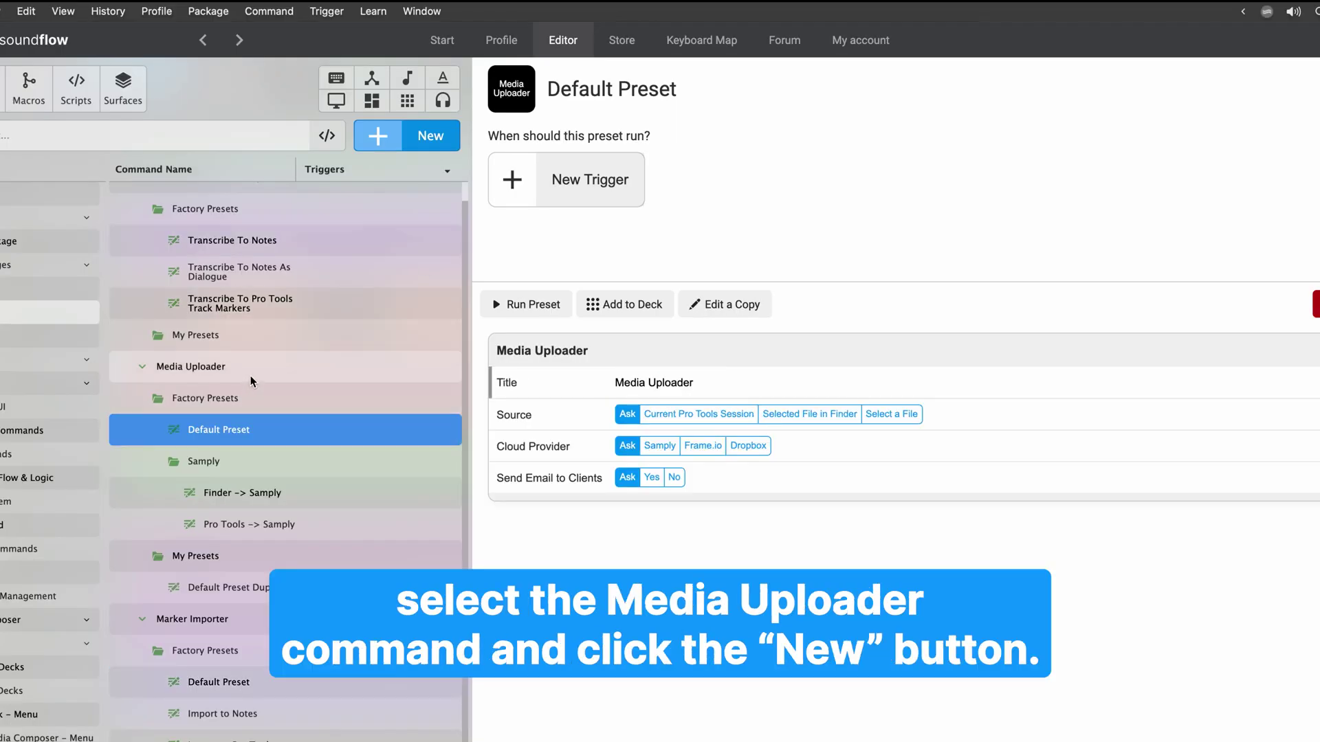
click(428, 135)
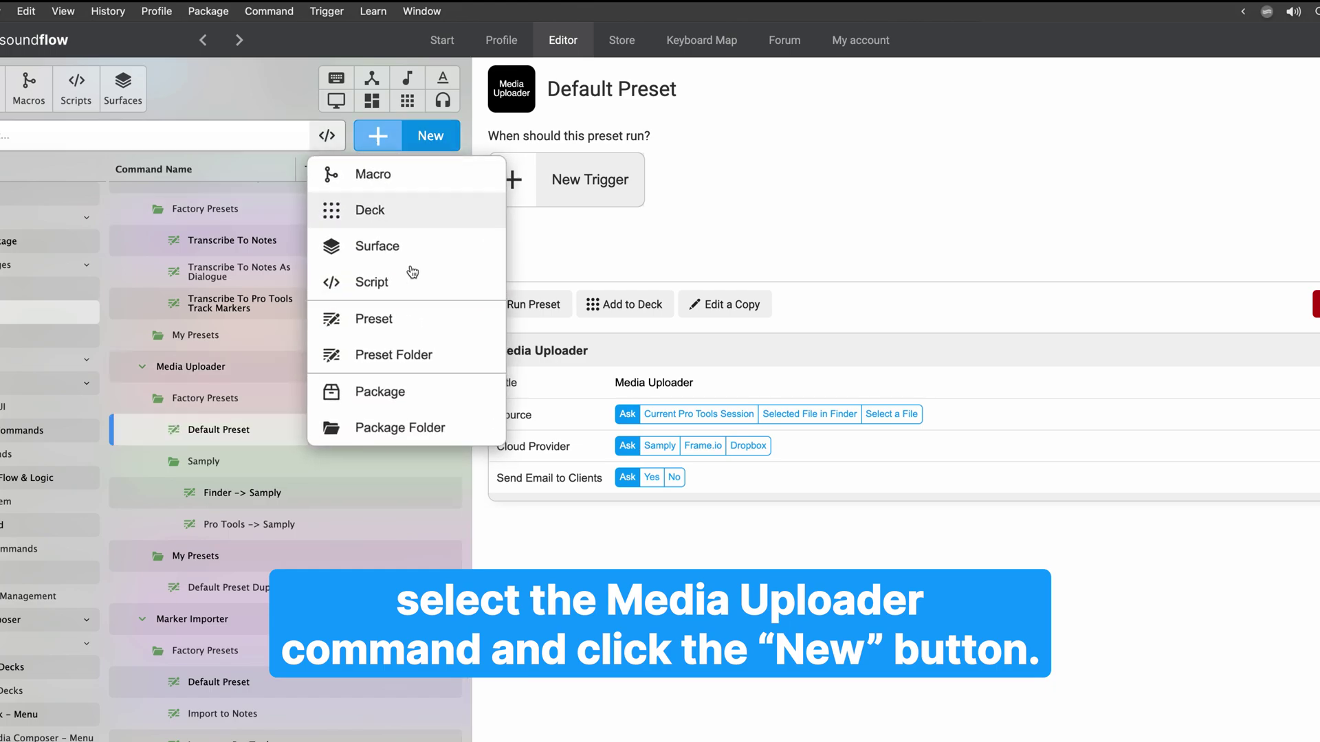
click(413, 330)
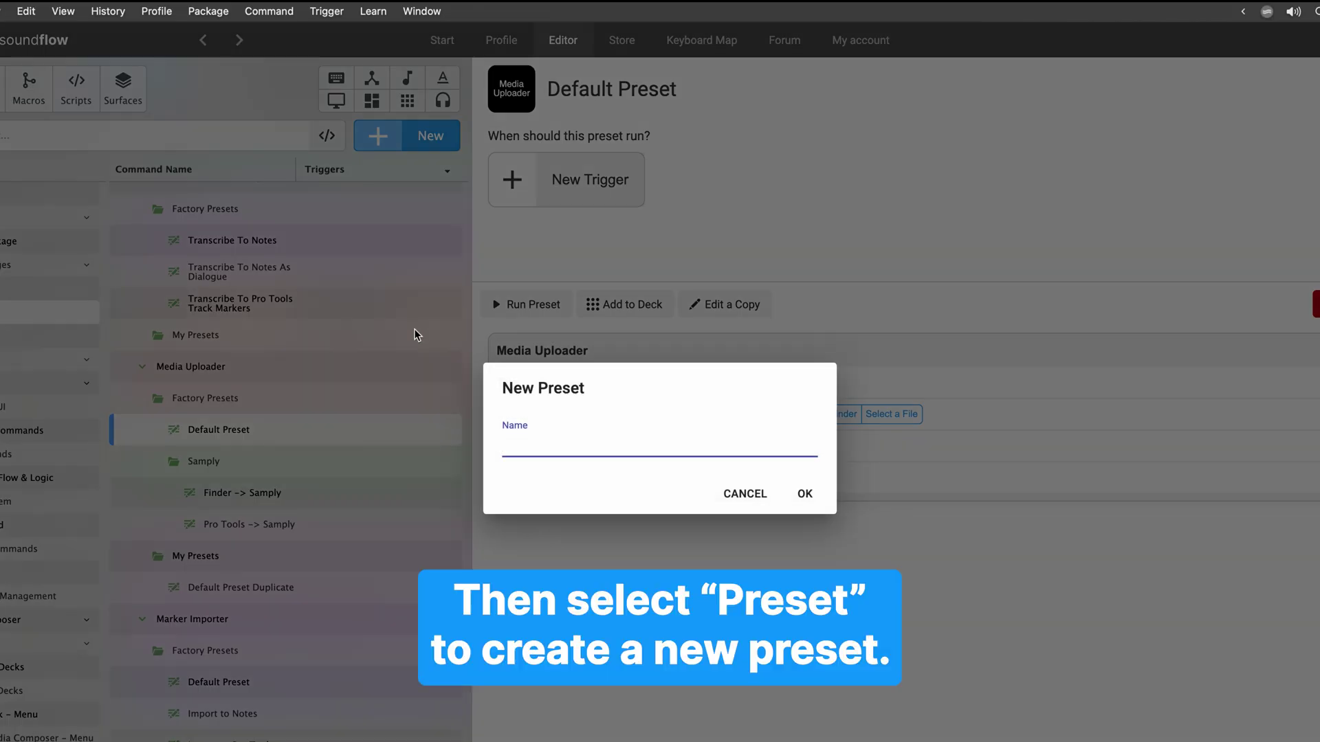
text(CW to Sa)
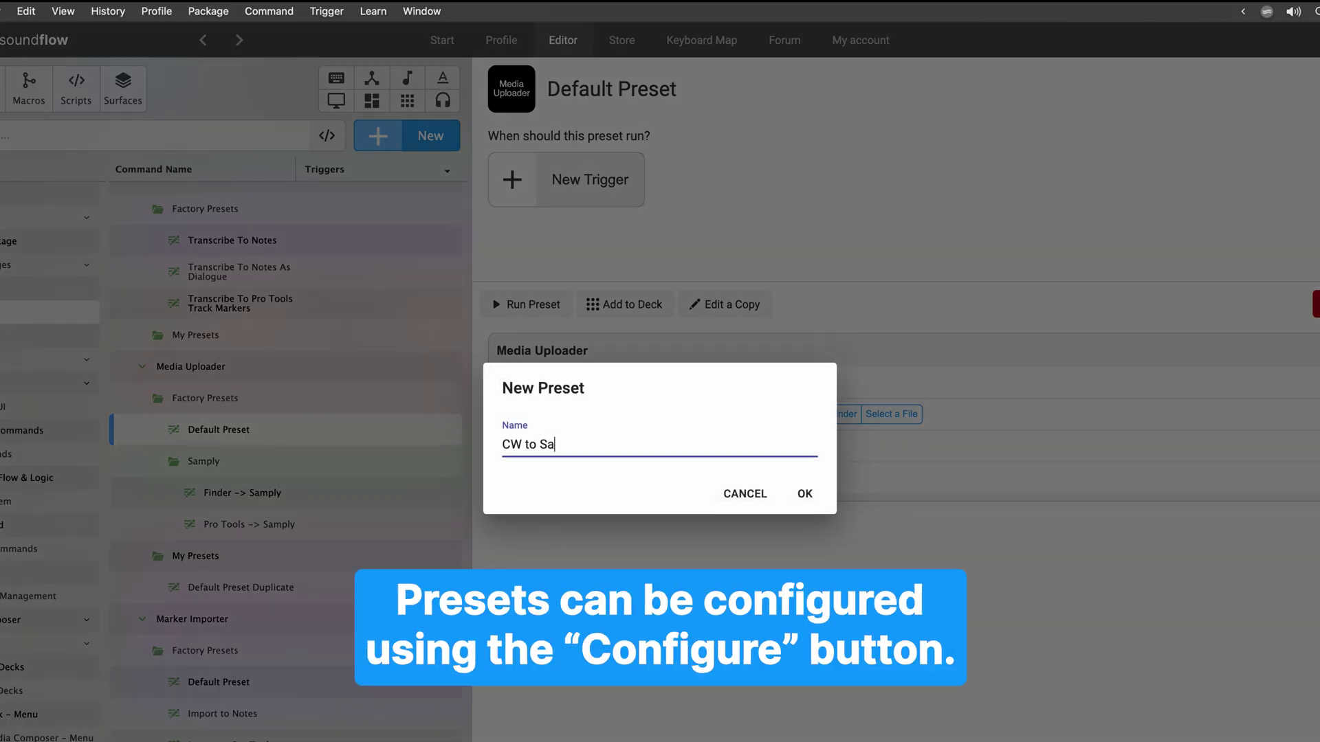
text(mply)
key(Return)
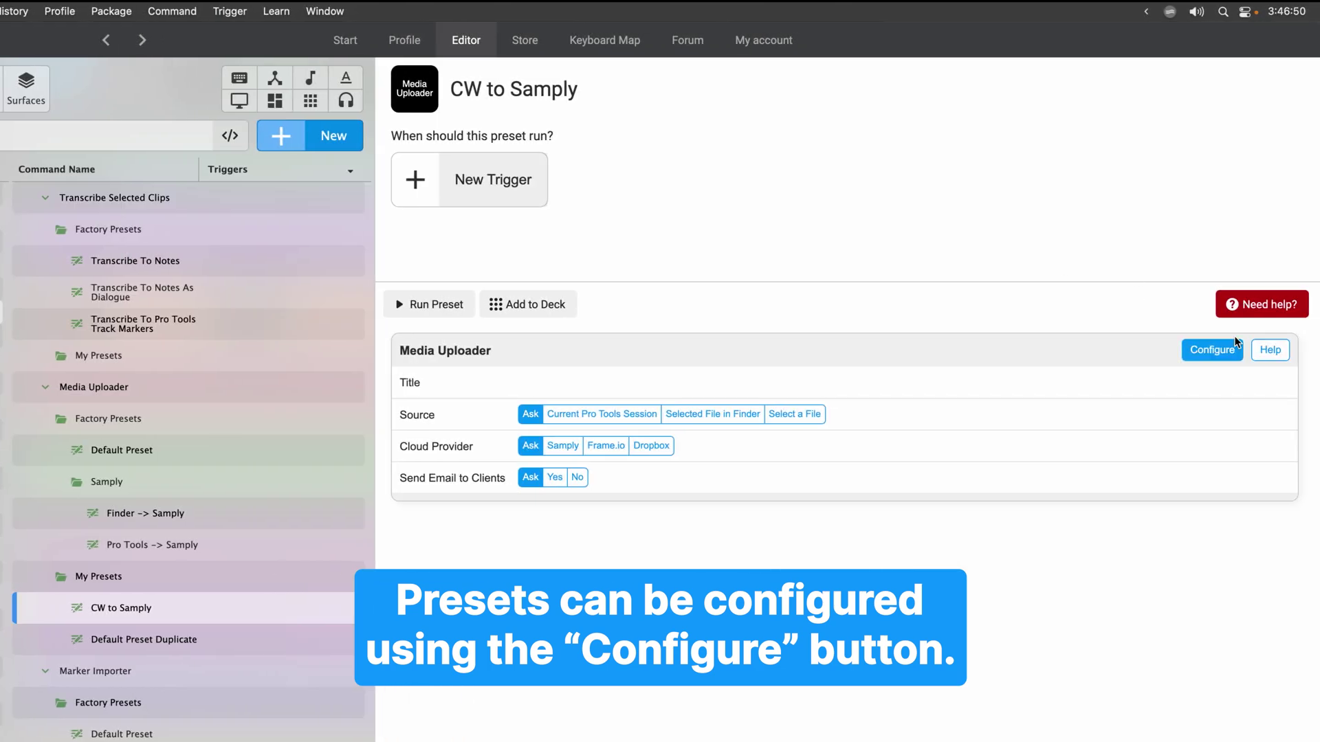
Configure it to upload the Finder-selected file to Samply's Lucky Days project.
click(1230, 354)
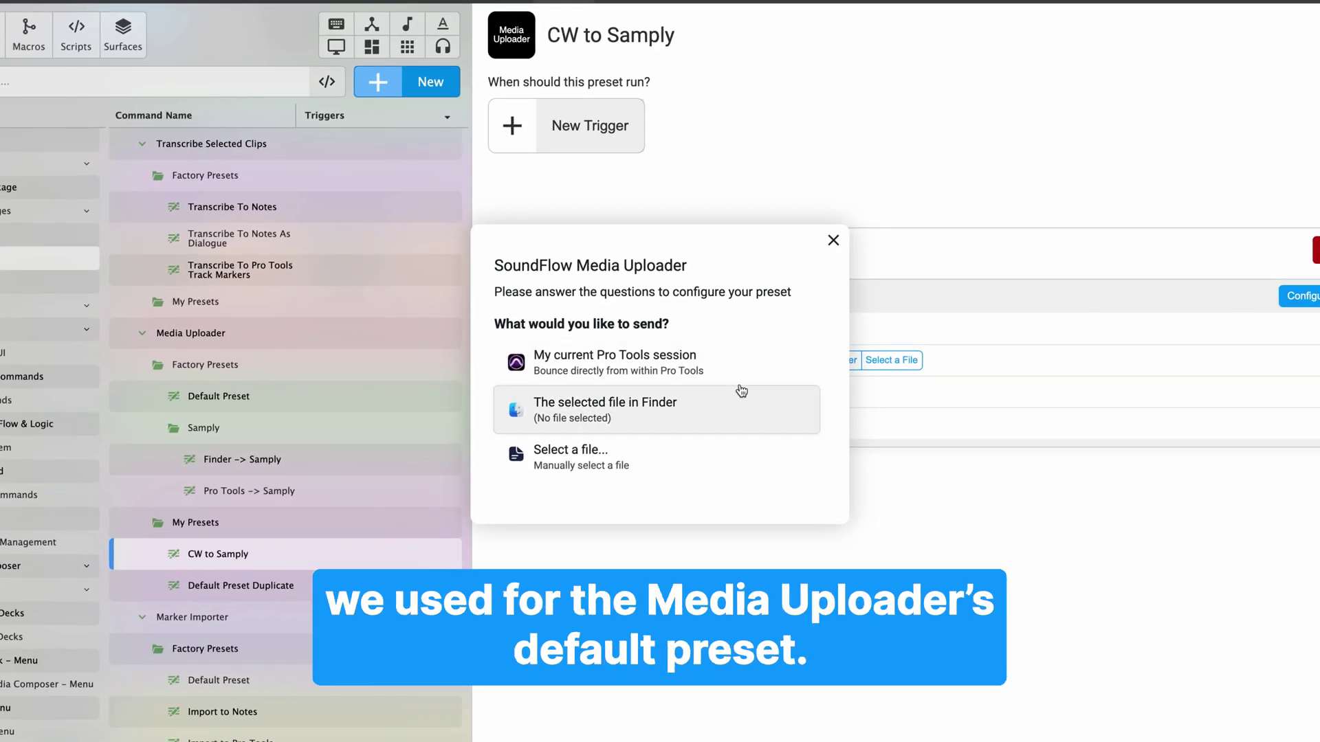
click(735, 401)
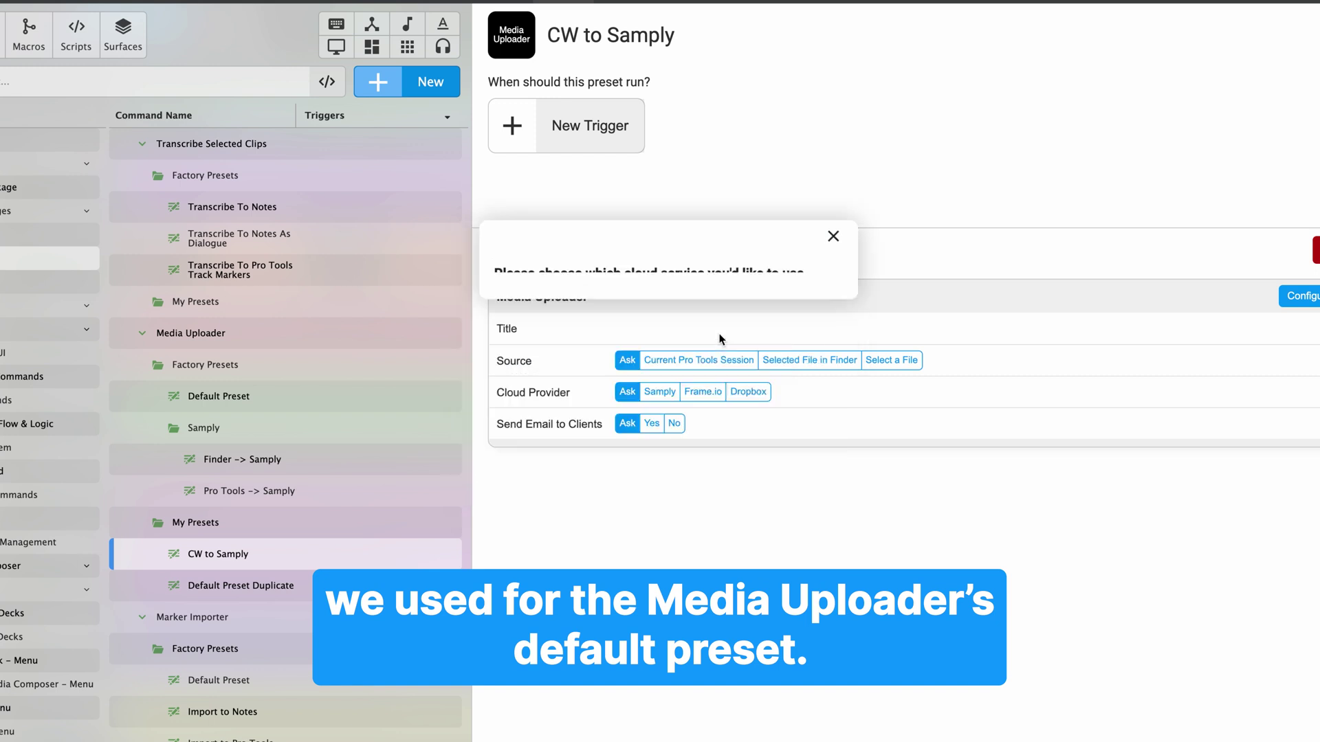
click(717, 334)
click(647, 333)
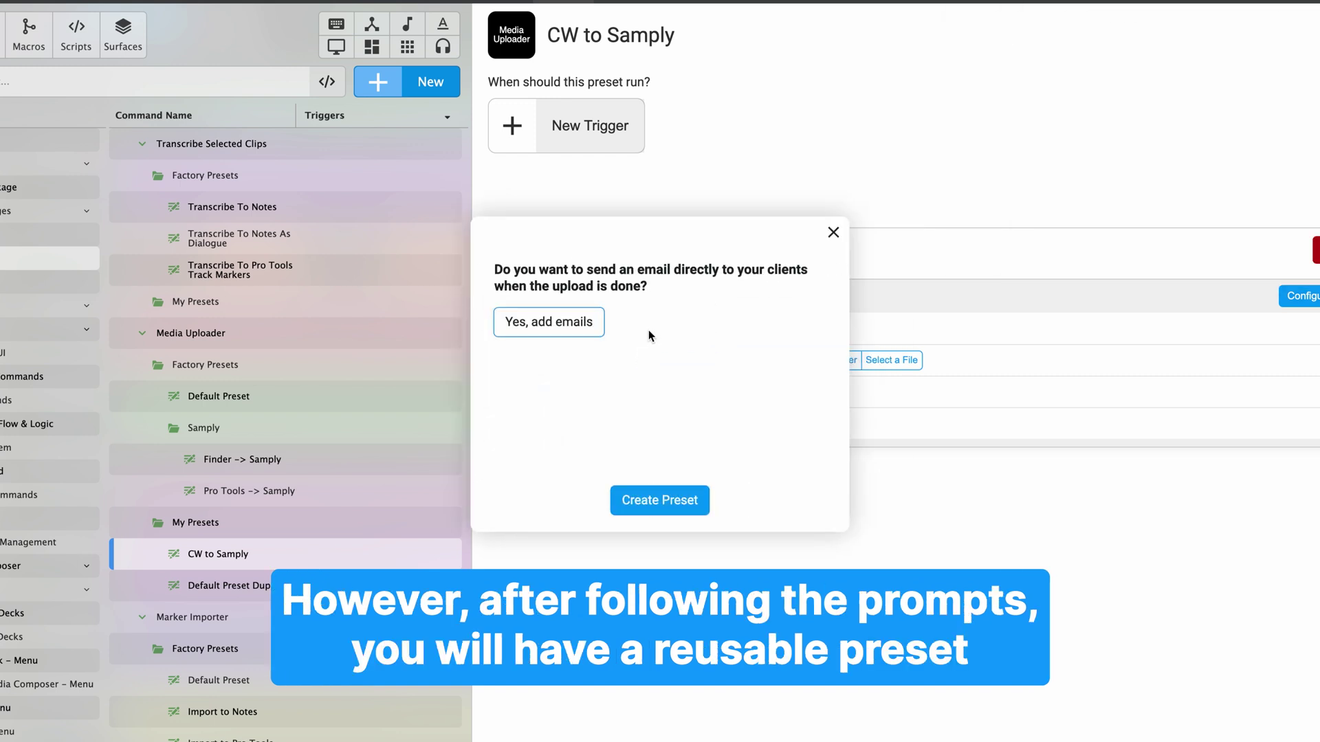
click(658, 501)
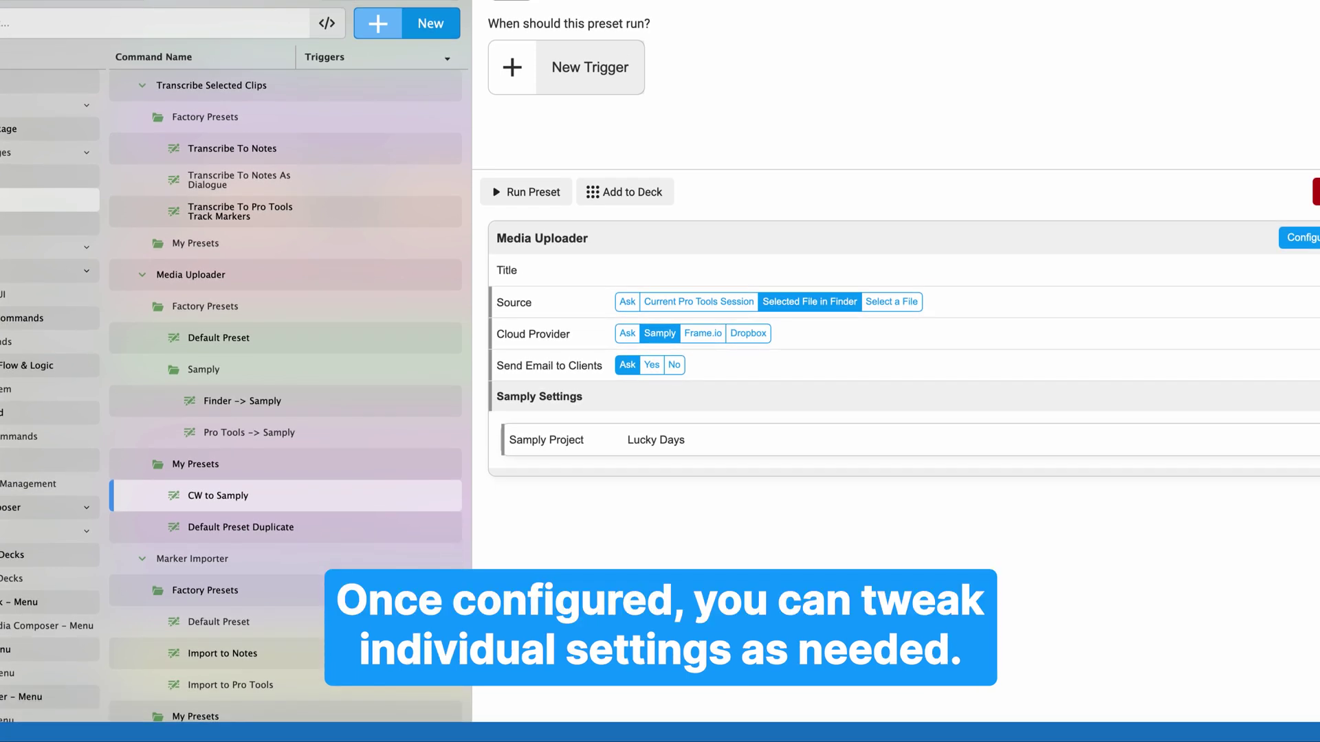
Keep the upload preset's source as the Finder-selected file and give it a Ctrl+U keyboard trigger.
click(749, 304)
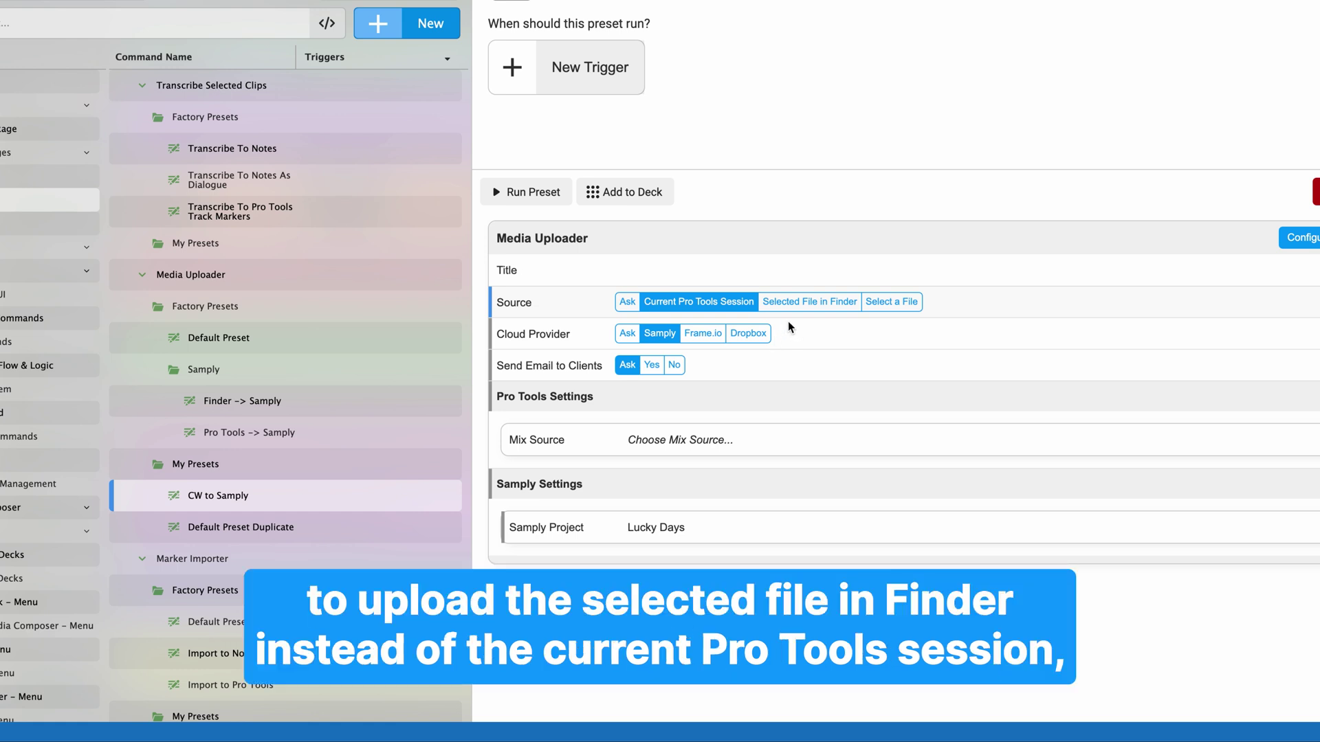
click(798, 306)
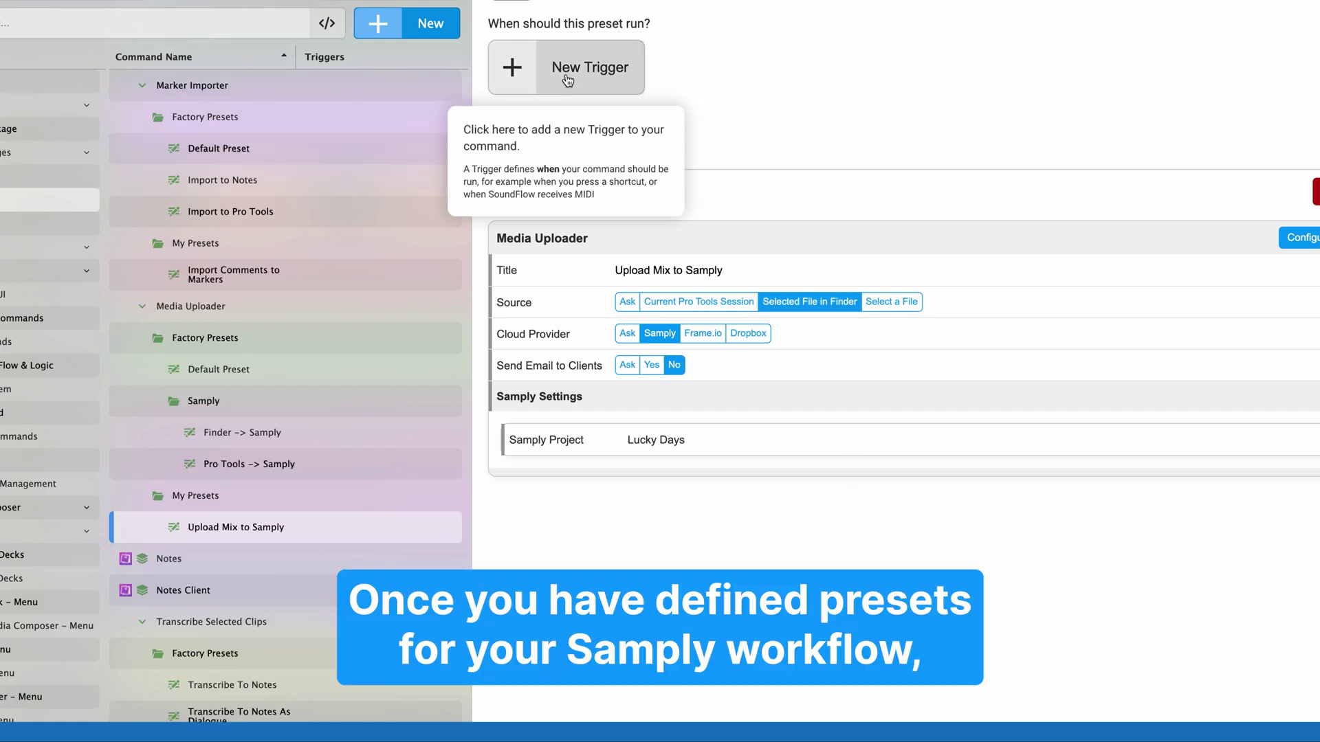
click(587, 68)
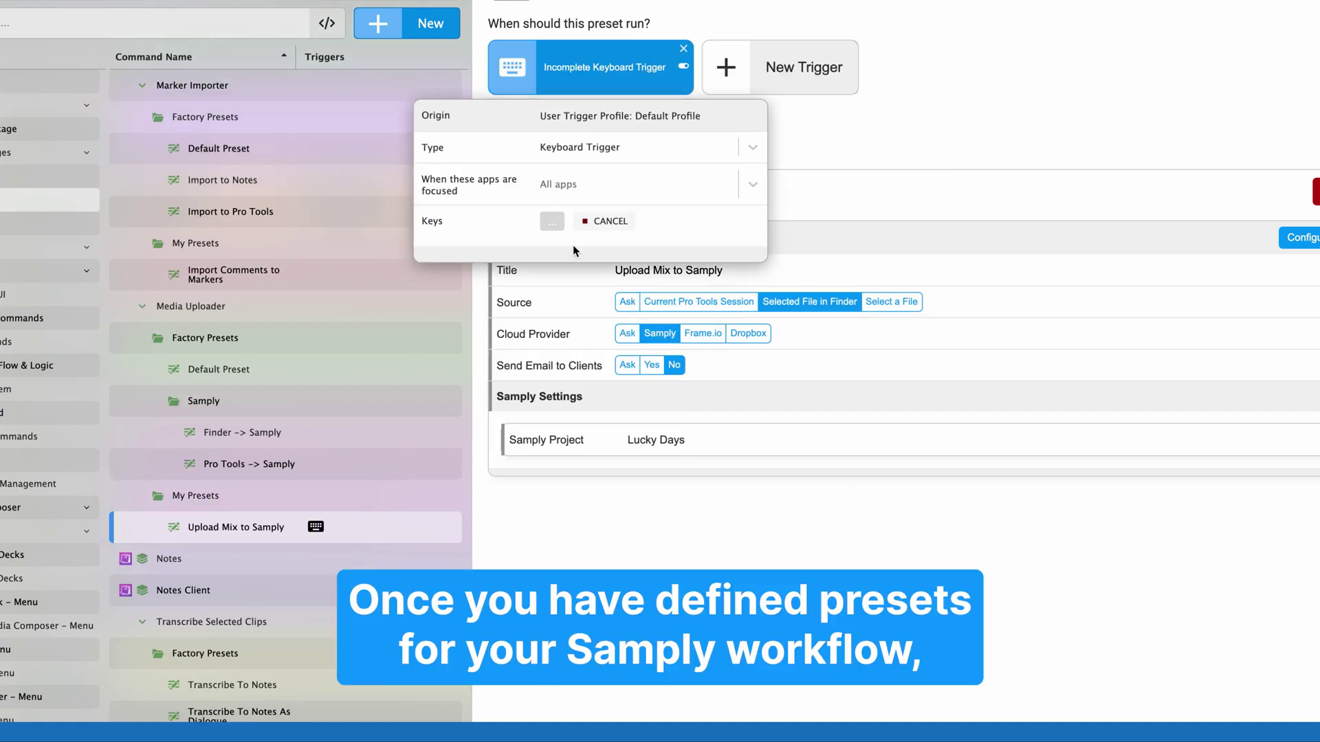
key(ctrl+u)
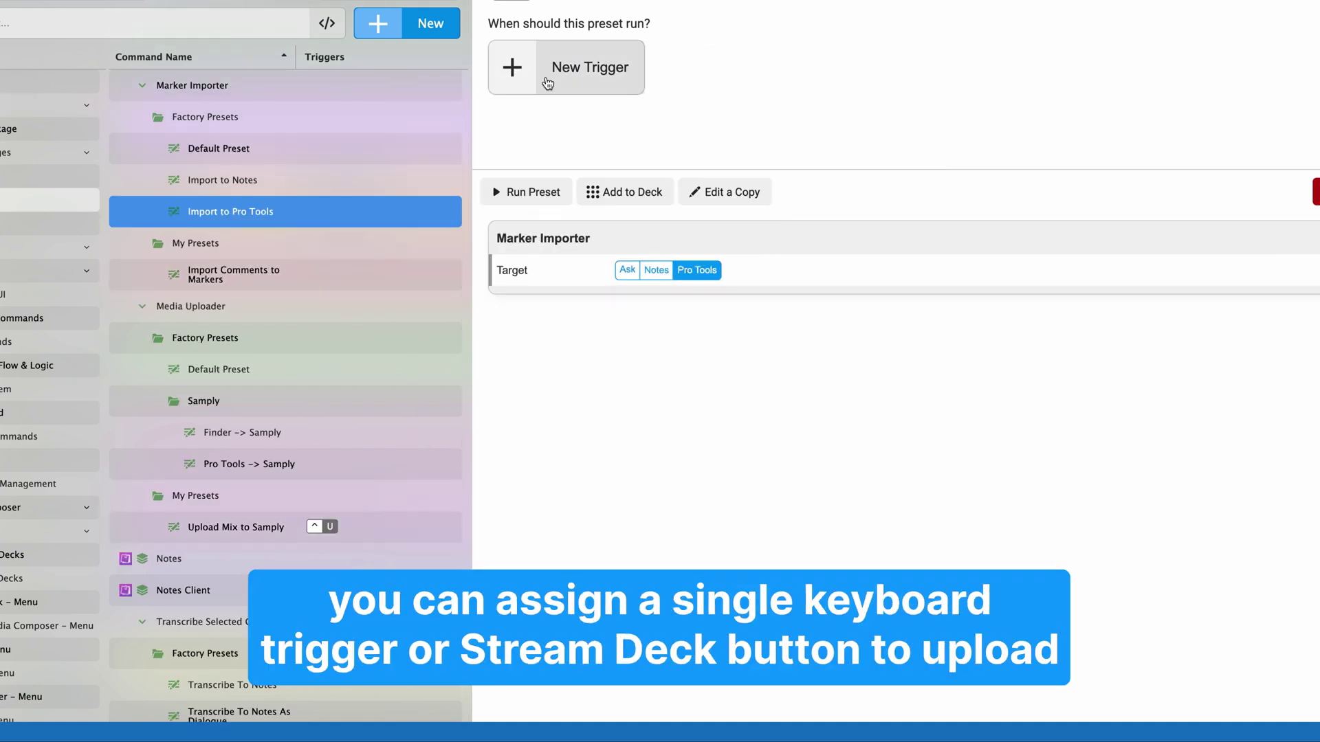
Add a keyboard trigger to the Import to Pro Tools preset and record the U key.
click(545, 80)
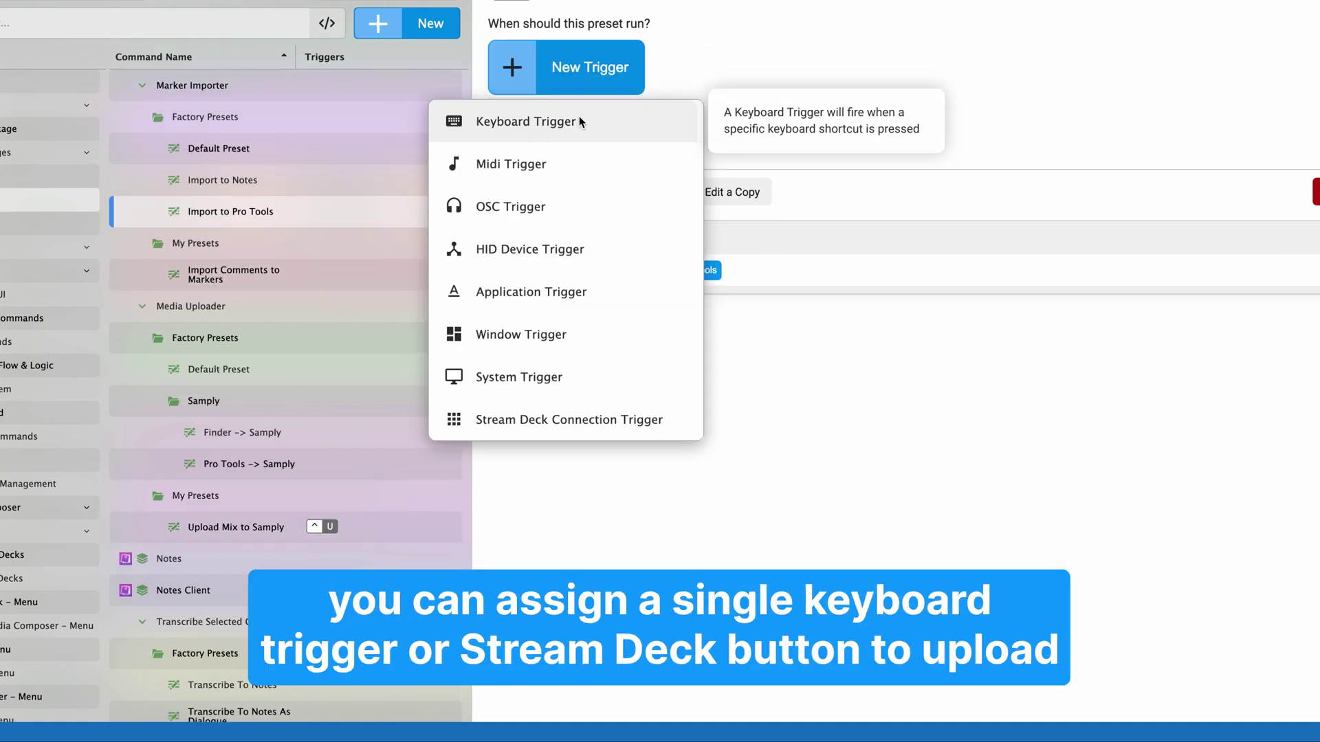
click(579, 122)
key(u)
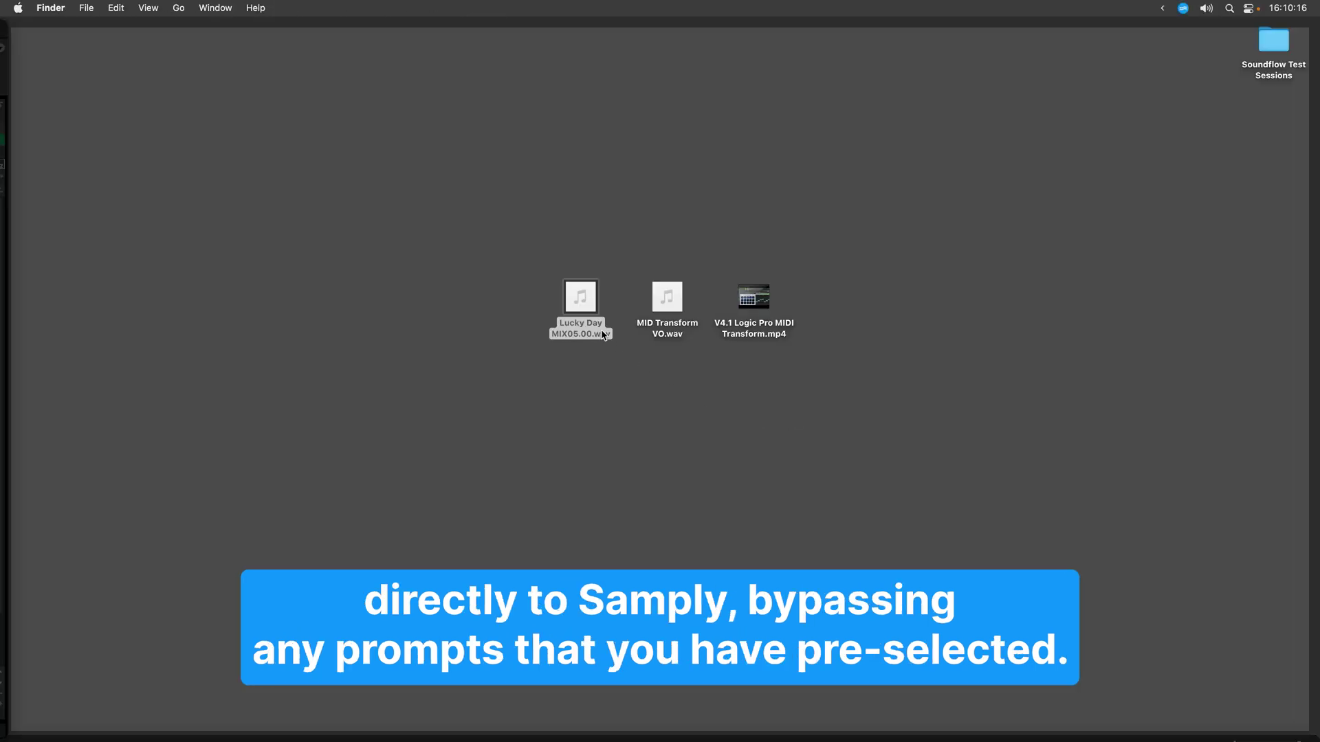
Upload Lucky Day MIX05.00.wav with Ctrl+U, open its Samply page, and dismiss the confirmation.
key(ctrl+u)
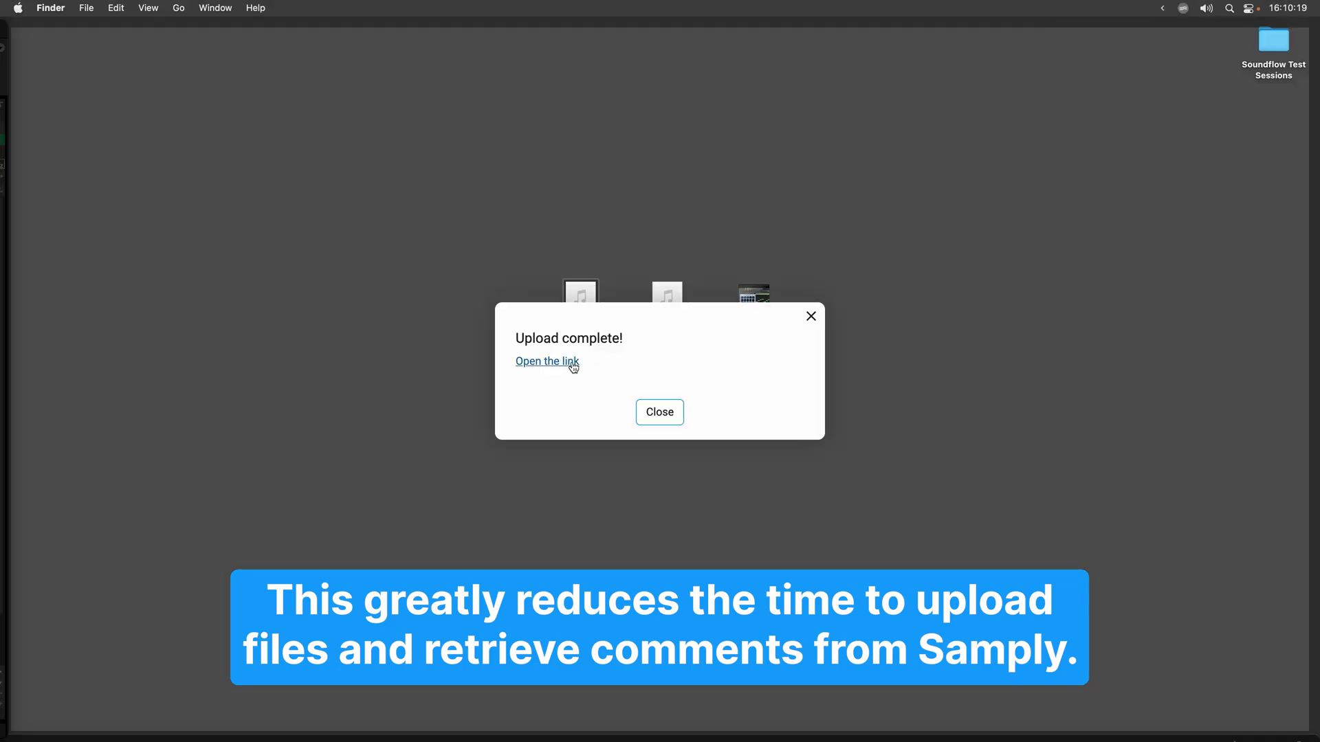
click(573, 365)
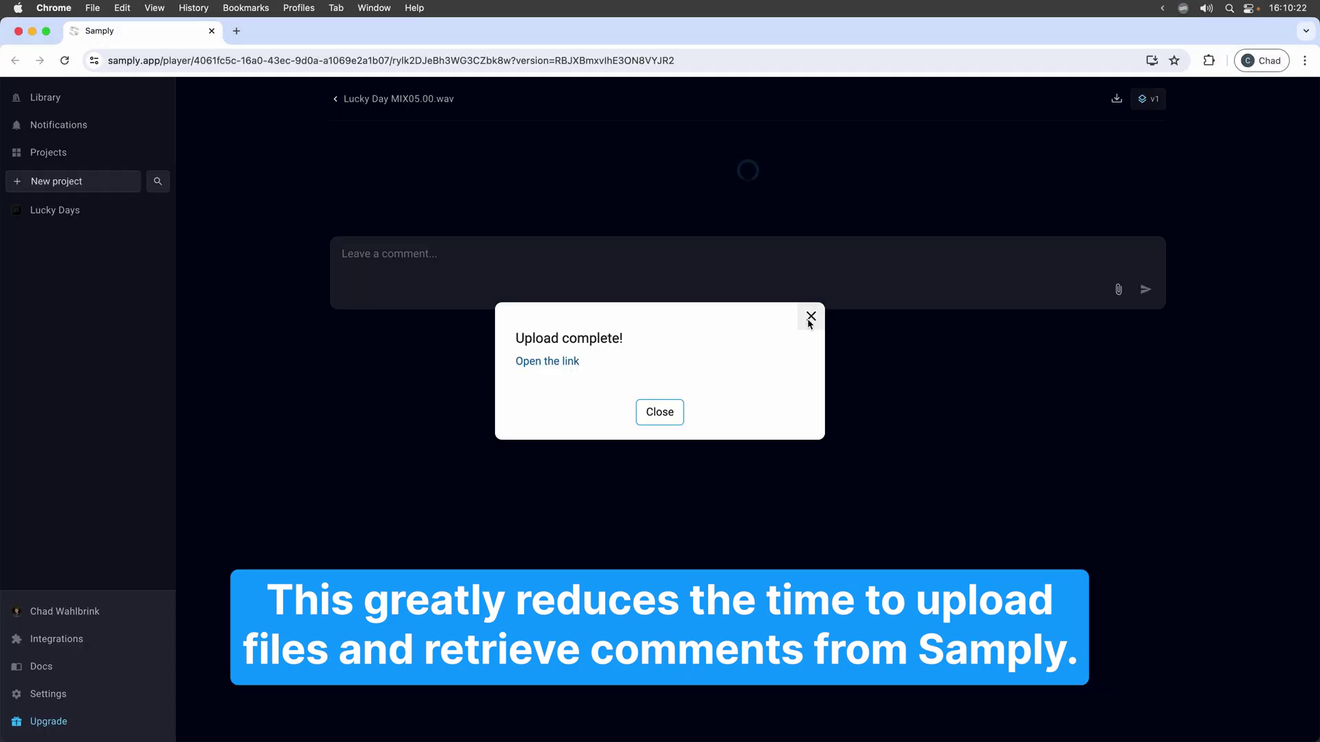
click(809, 318)
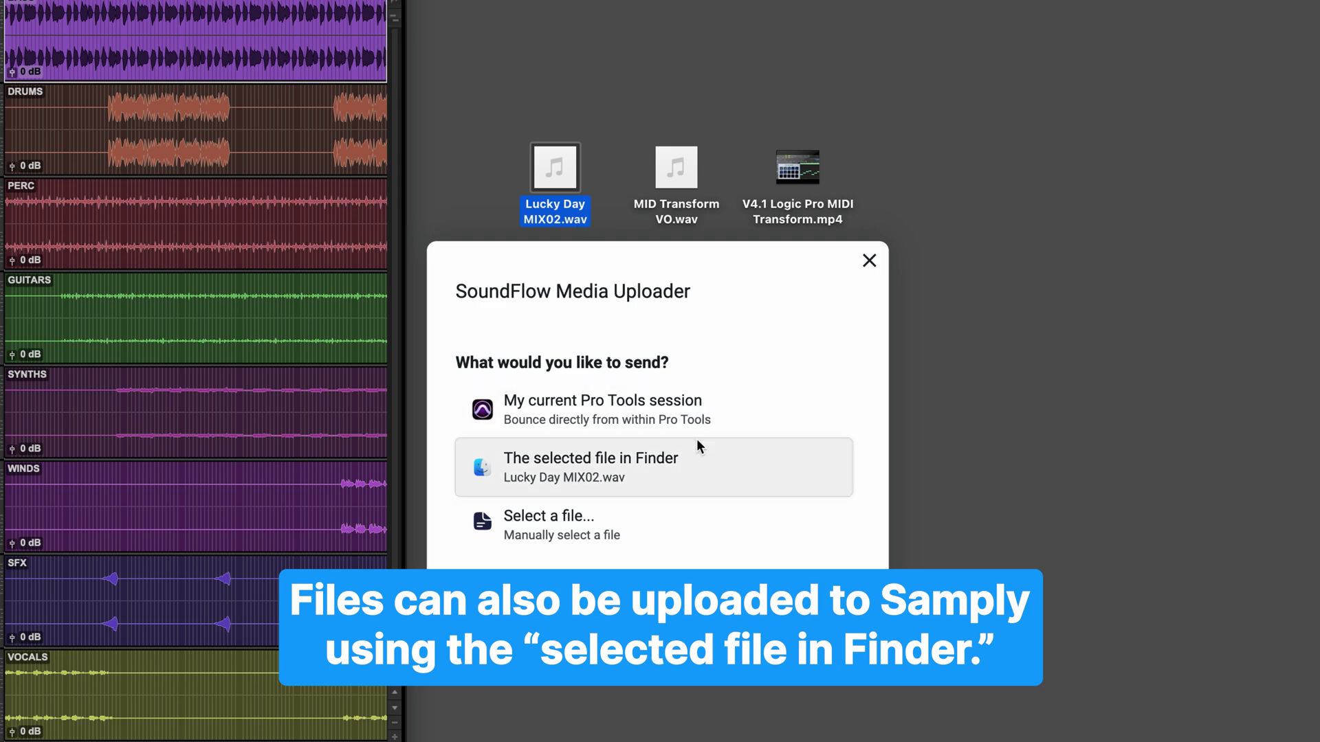
Send the Finder-selected Lucky Day MIX02.wav to Samply's Lucky Days project.
click(787, 471)
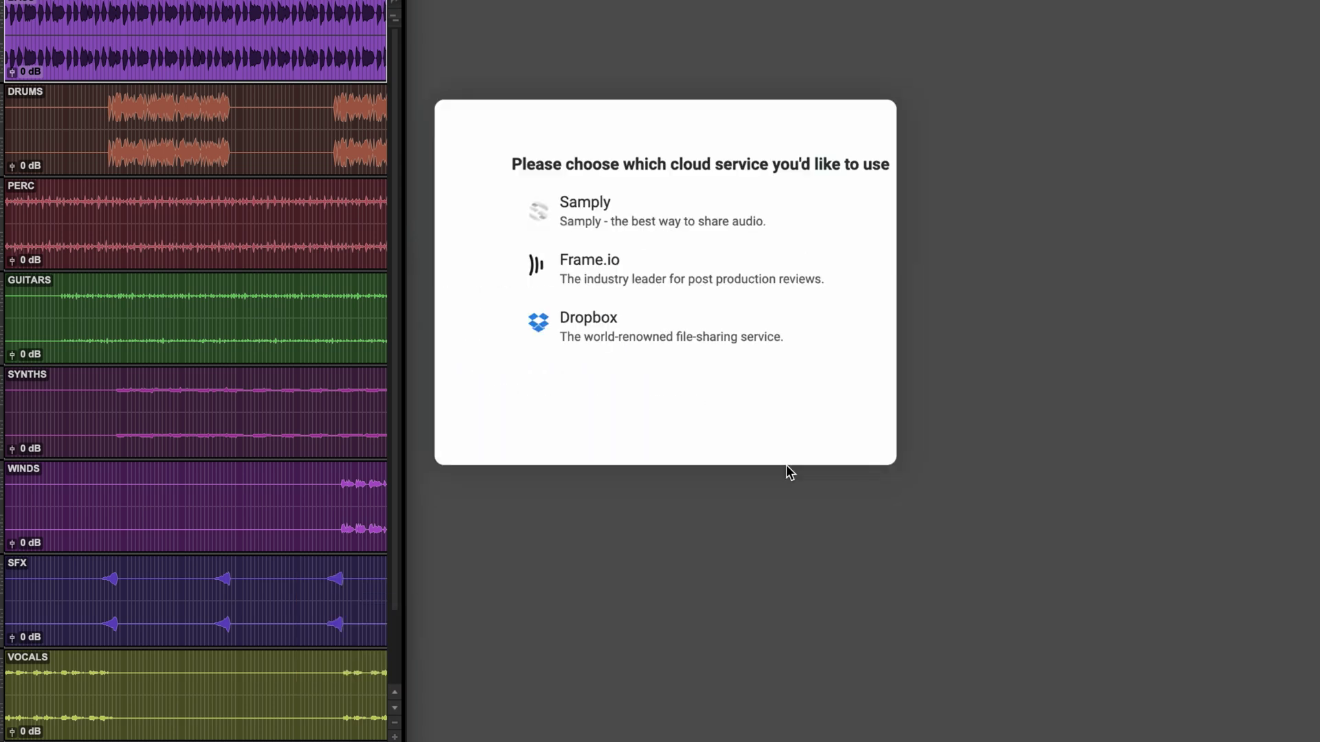
click(771, 329)
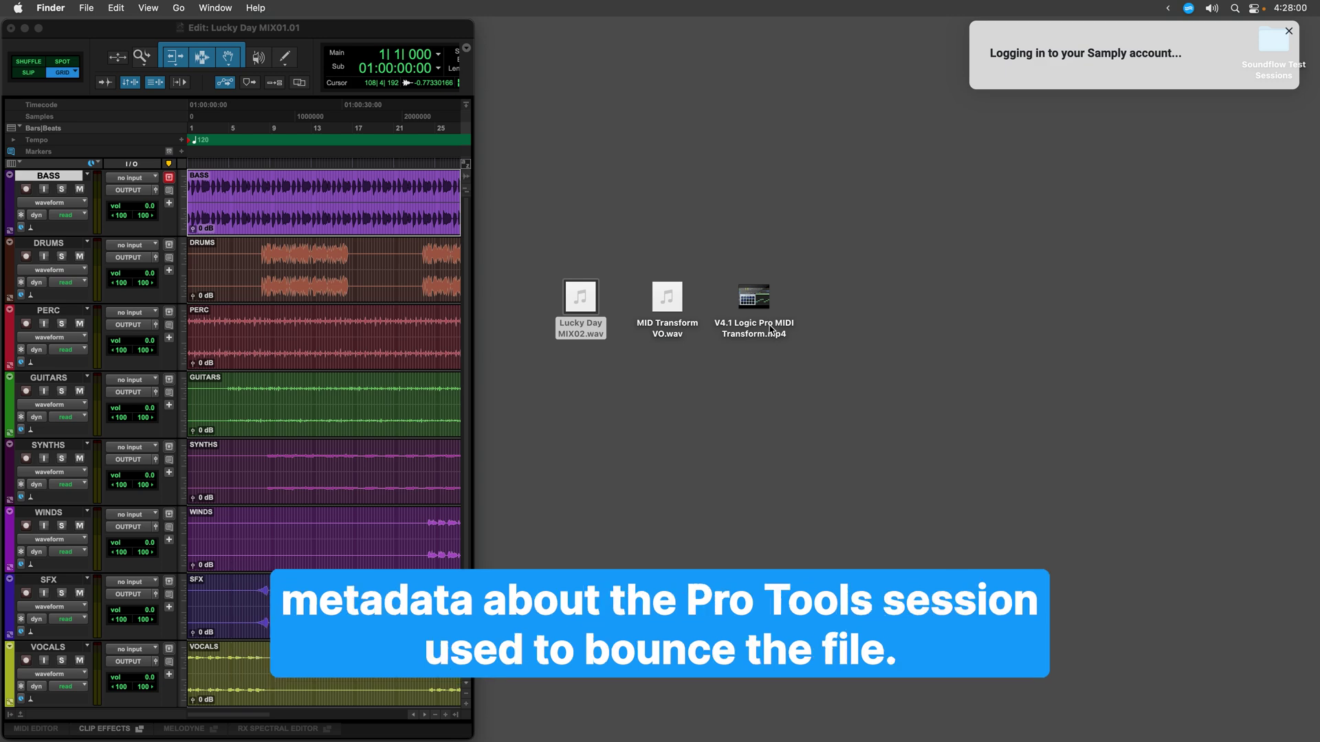
click(691, 329)
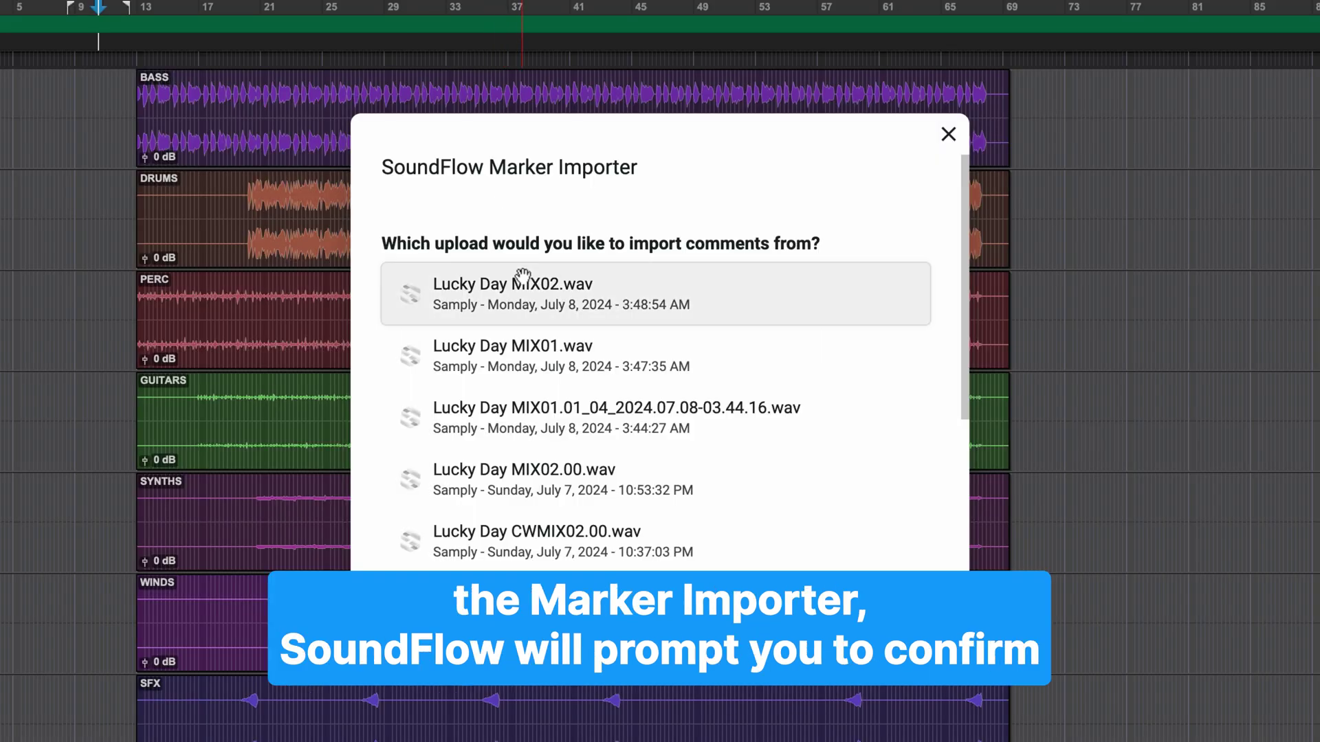
Import Lucky Day MIX02.wav comments as Pro Tools markers offset to this session's export point.
click(524, 287)
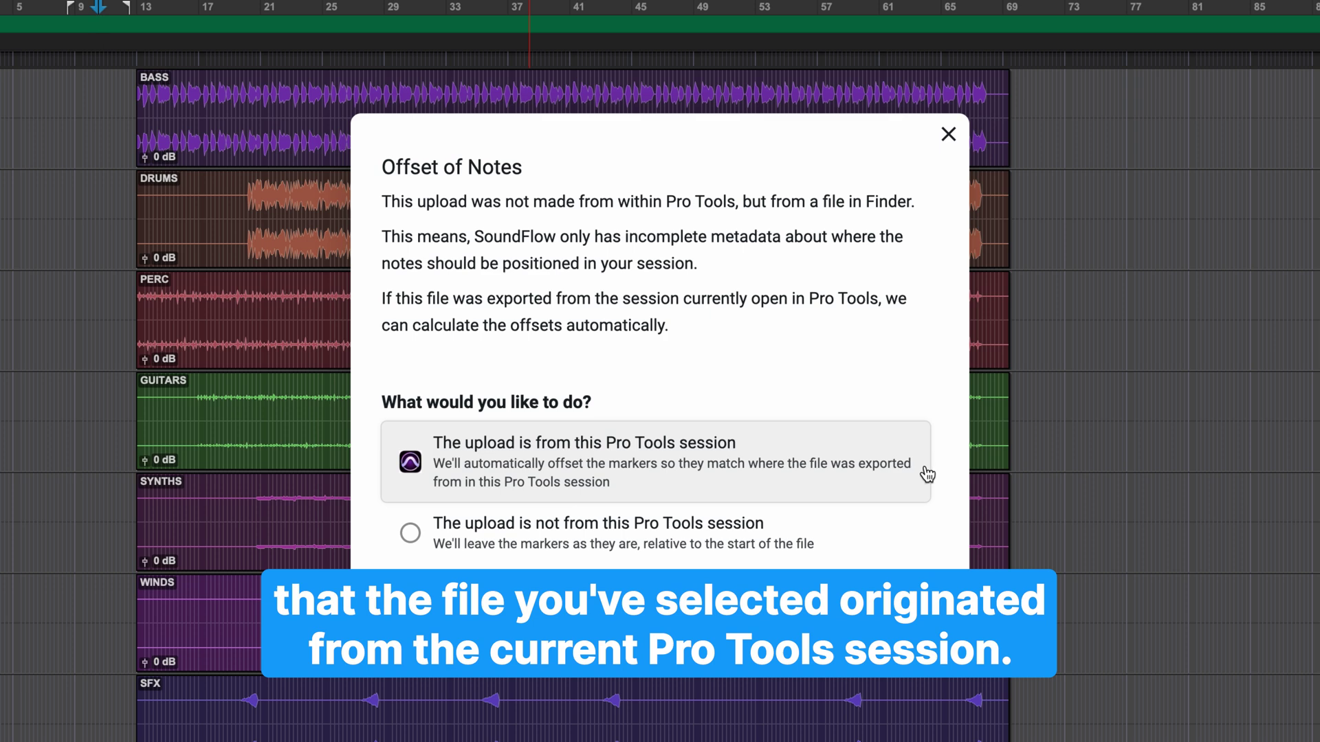
click(926, 471)
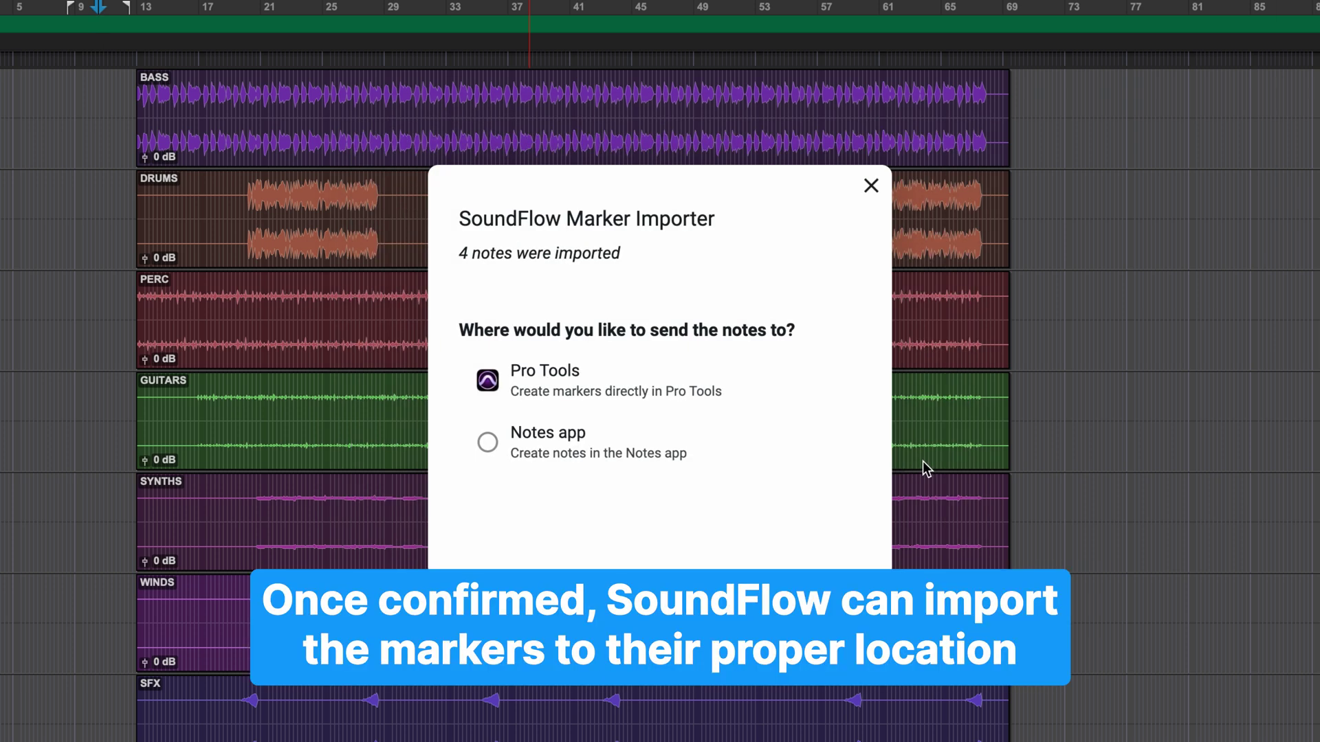
click(741, 382)
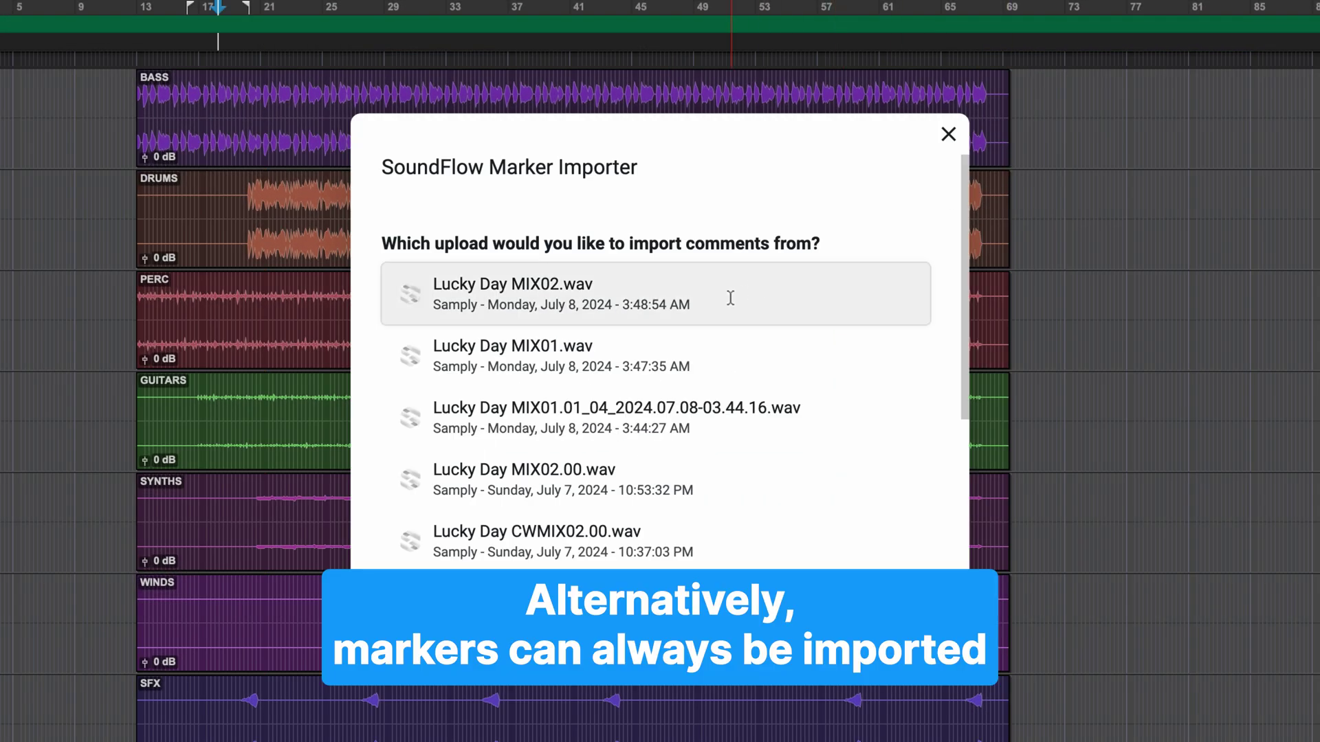
Import the same comments again as markers positioned relative to the file's start.
click(730, 297)
click(535, 536)
click(609, 385)
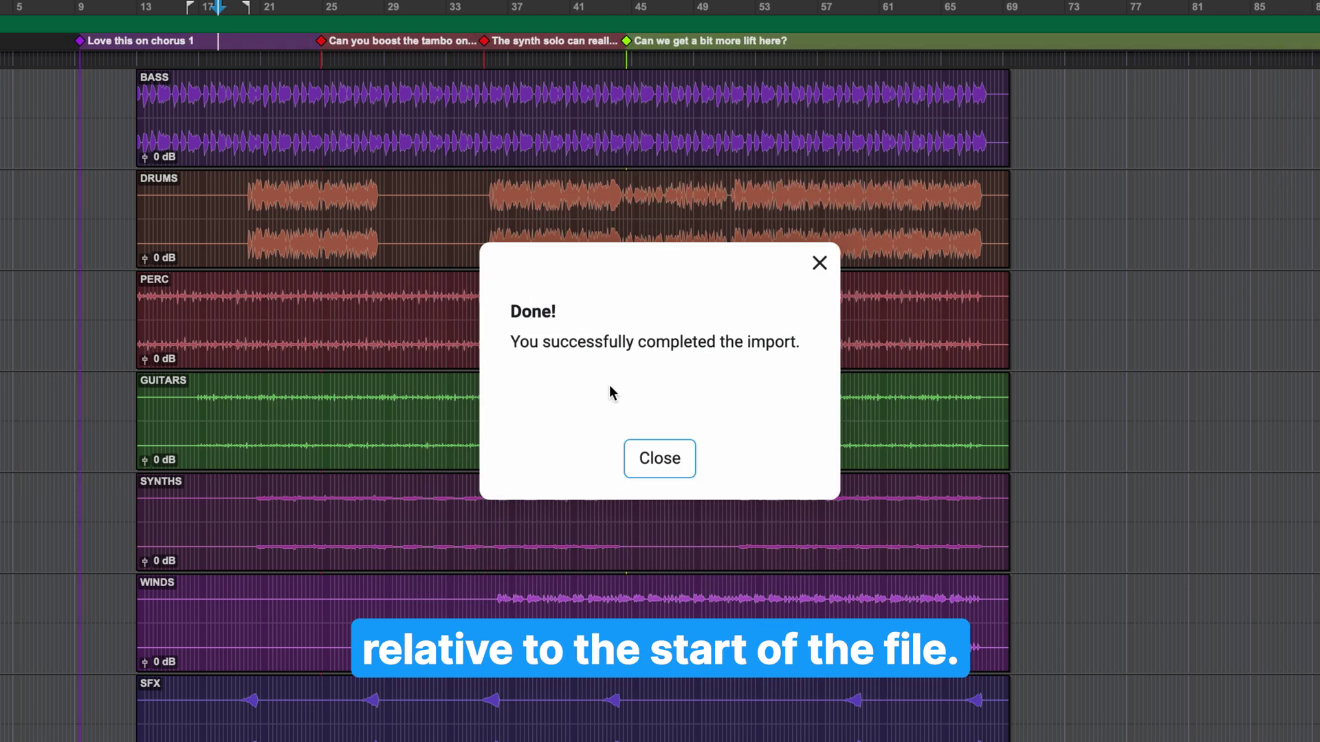